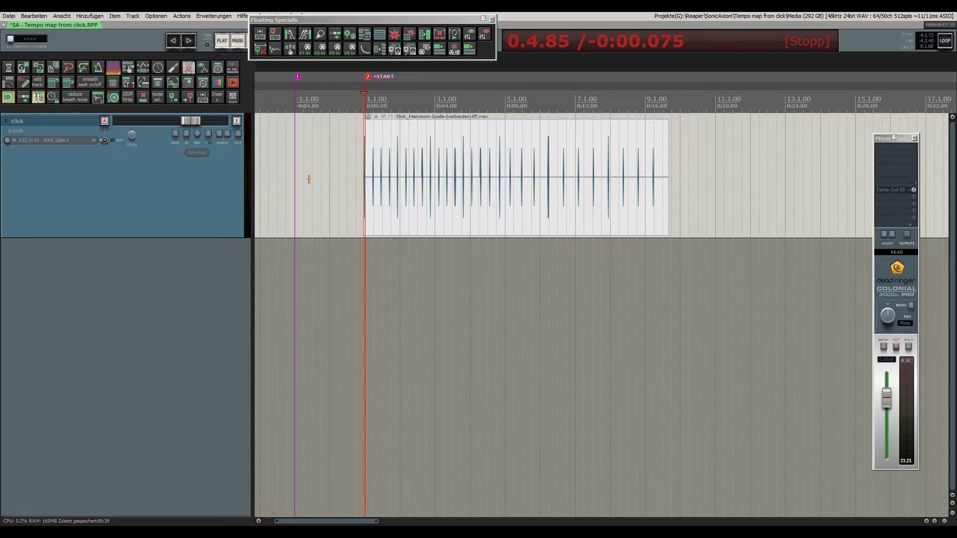
Step: Play the metronome click track, then zoom in on its first clicks to compare them with the grid
{"action": "key", "text": "space"}
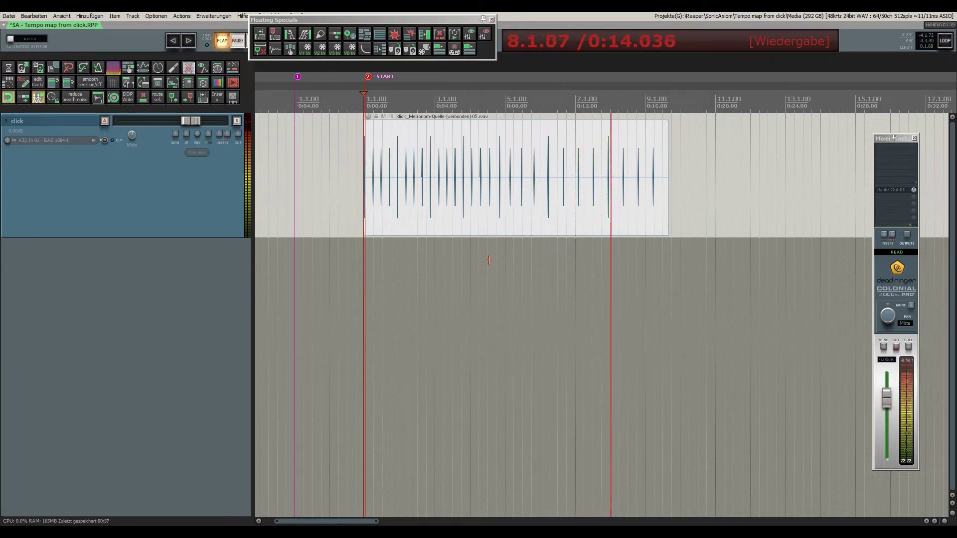
{"action": "key", "text": "space"}
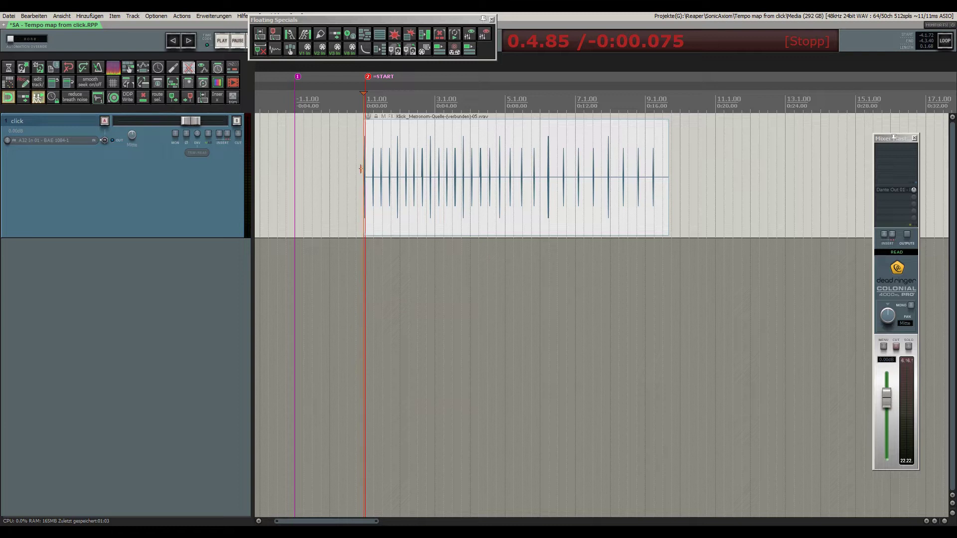
{"action": "scroll", "coordinate": [361, 169], "scroll_direction": "up", "scroll_amount": 6}
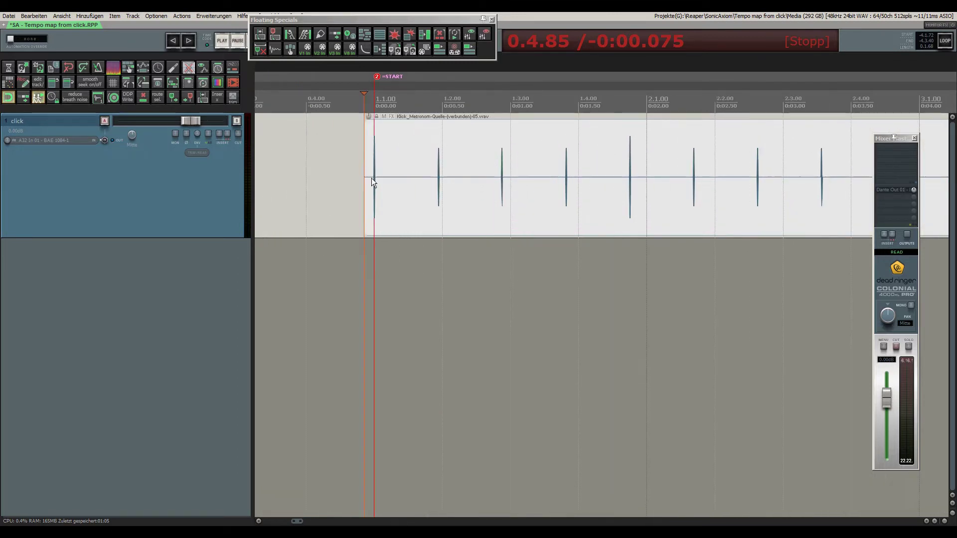
{"action": "scroll", "coordinate": [368, 186], "scroll_direction": "up", "scroll_amount": 5}
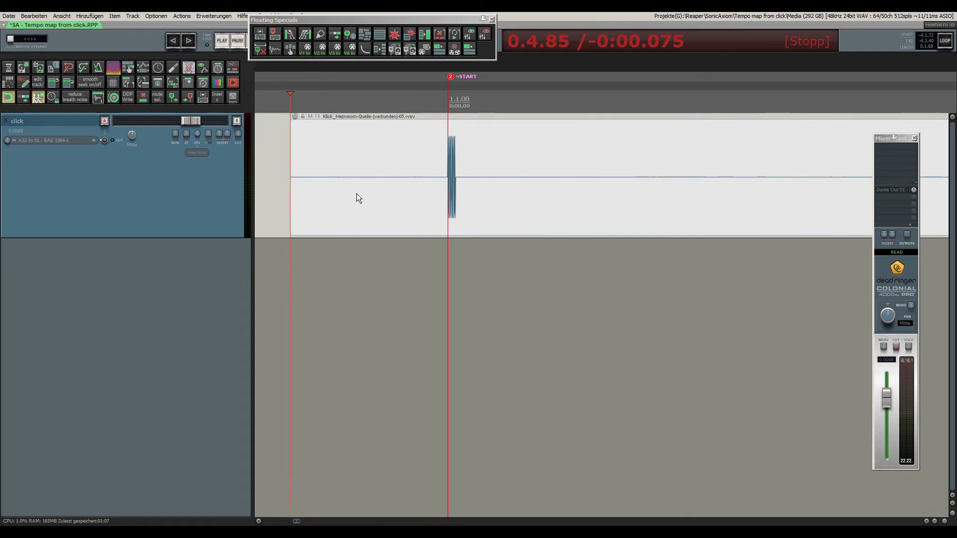
{"action": "scroll", "coordinate": [493, 188], "scroll_direction": "up", "scroll_amount": 6}
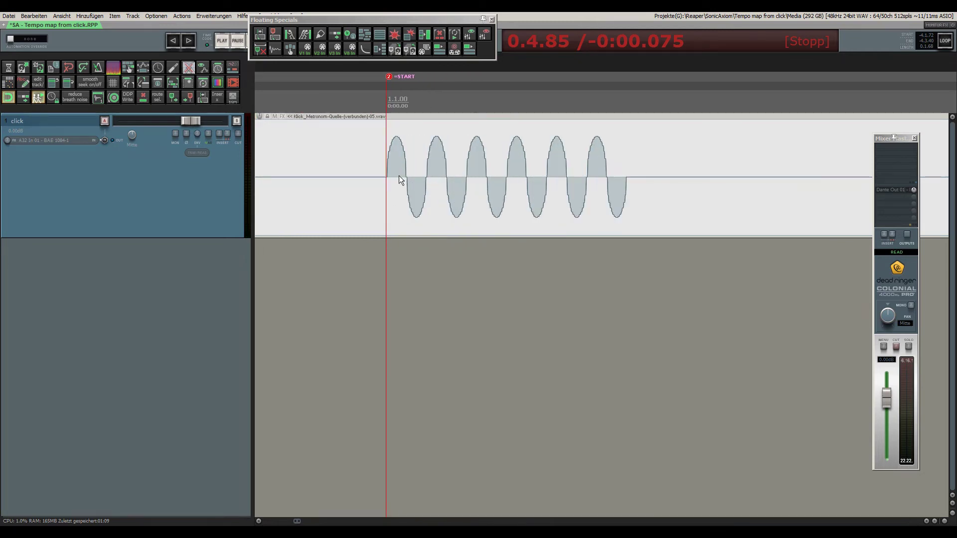
{"action": "scroll", "coordinate": [388, 175], "scroll_direction": "up", "scroll_amount": 6}
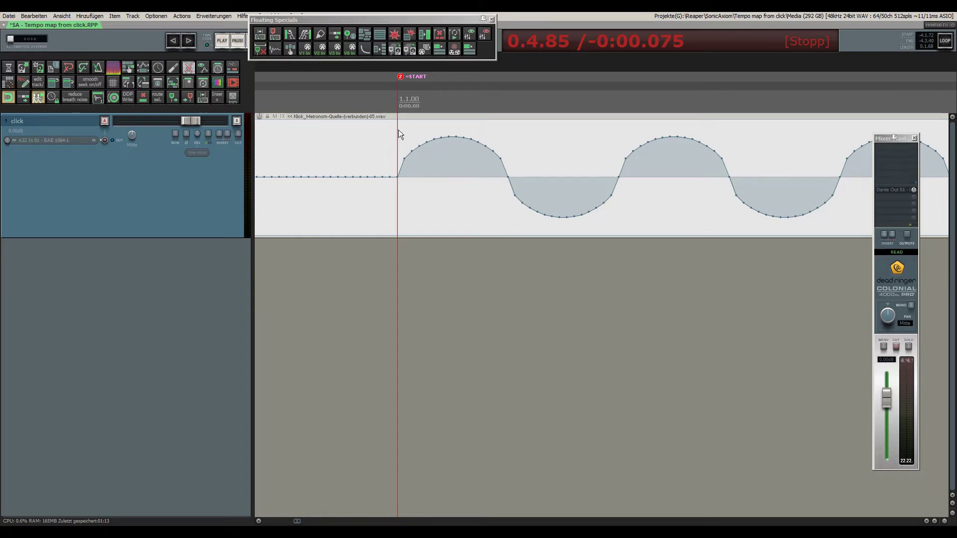
Step: Zoom back out and select the metronome click item on the 'click' track
{"action": "scroll", "coordinate": [400, 194], "scroll_direction": "down", "scroll_amount": 10}
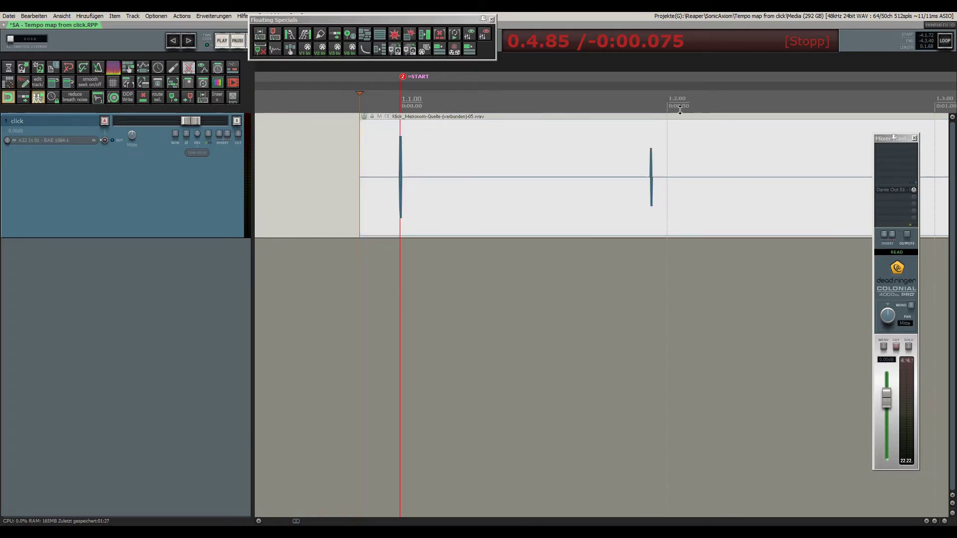
{"action": "scroll", "coordinate": [530, 180], "scroll_direction": "down", "scroll_amount": 3}
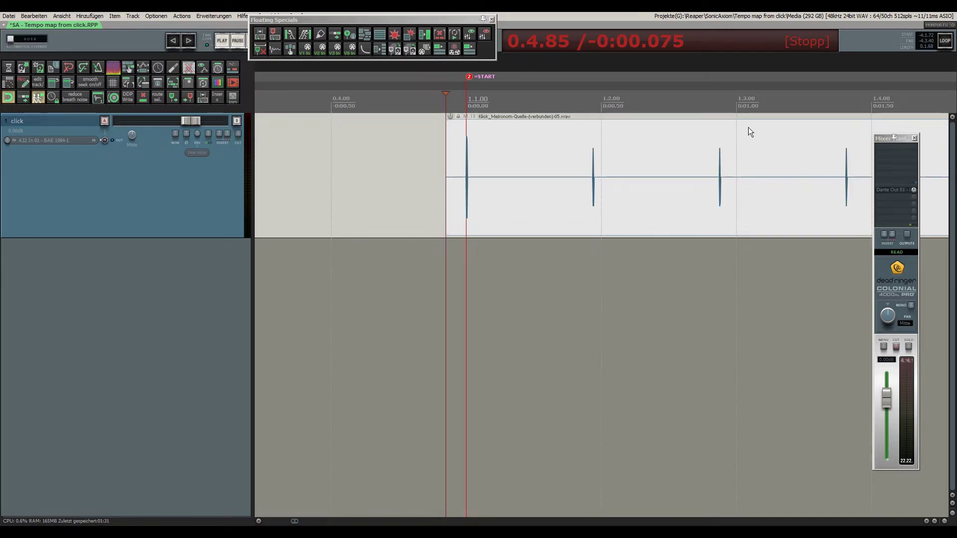
{"action": "scroll", "coordinate": [739, 185], "scroll_direction": "down", "scroll_amount": 3}
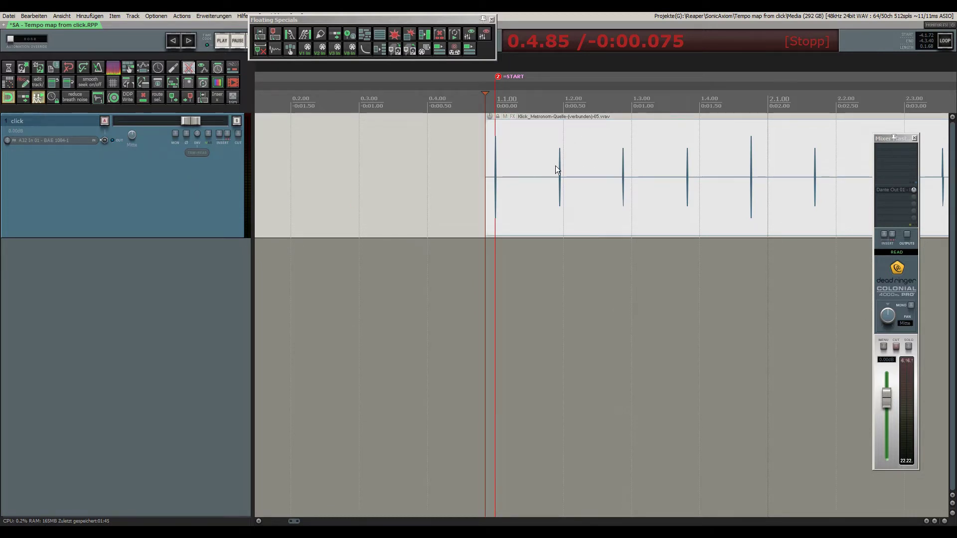
{"action": "left_click", "coordinate": [537, 156]}
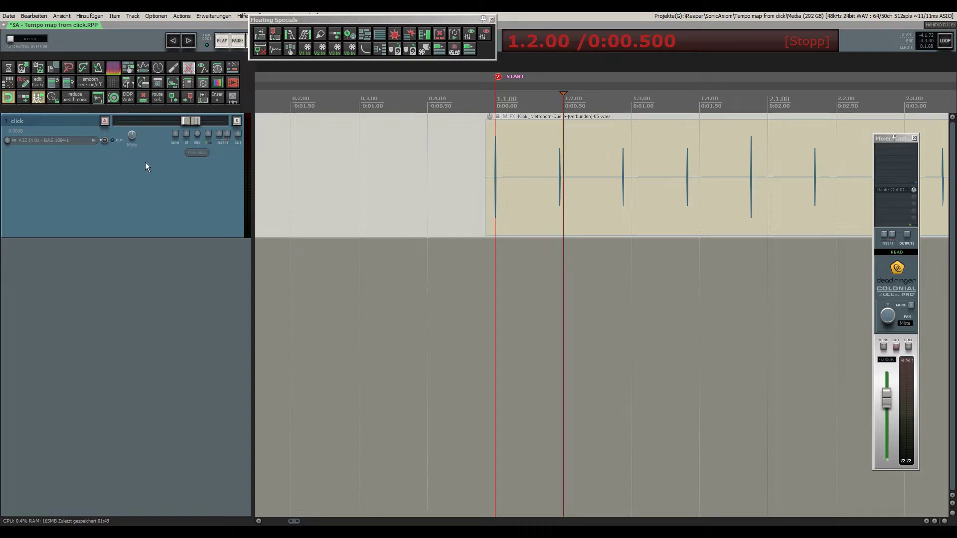
Step: Set the click track's timebase to Time so tempo changes never stretch its audio
{"action": "left_click", "coordinate": [52, 98]}
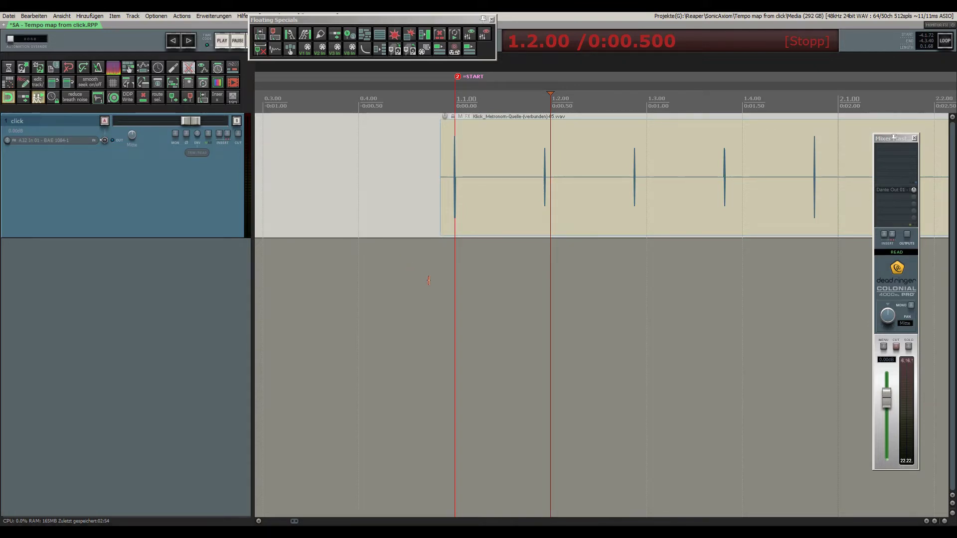
{"action": "key", "text": "question"}
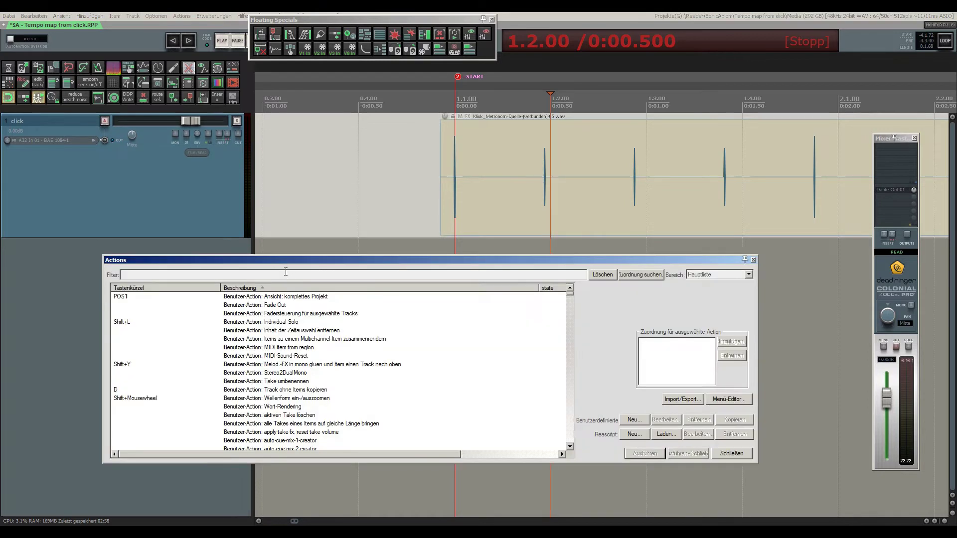
{"action": "left_click", "coordinate": [640, 275]}
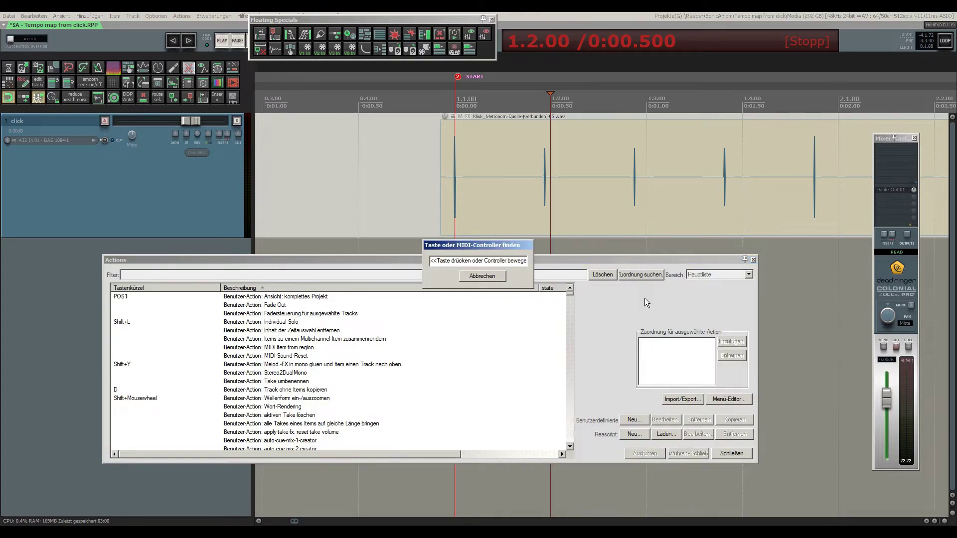
{"action": "key", "text": "period"}
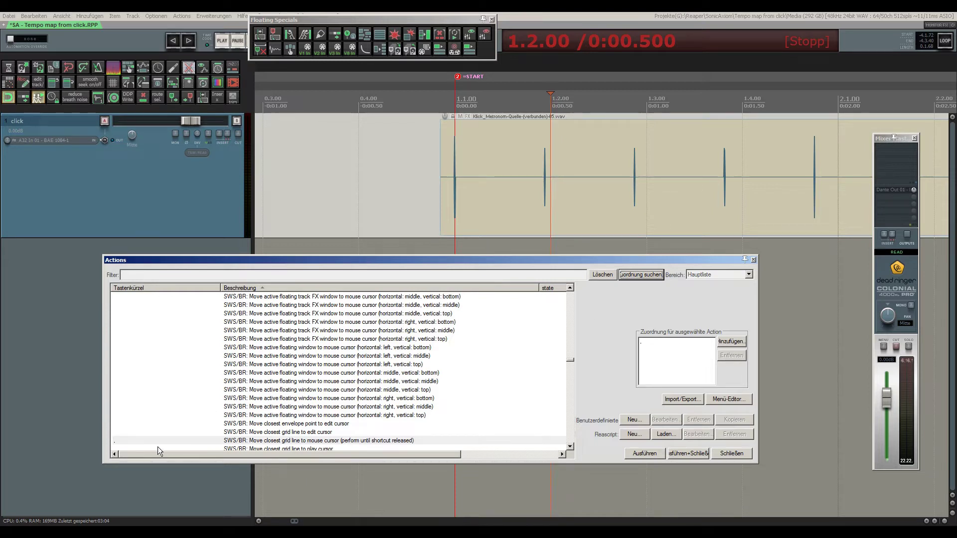
{"action": "left_click", "coordinate": [247, 442]}
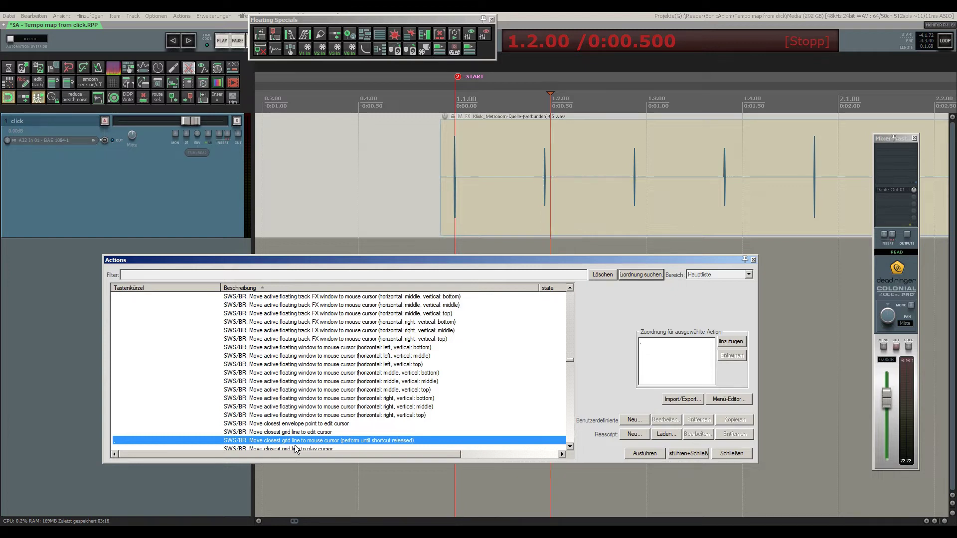
{"action": "left_click", "coordinate": [644, 274]}
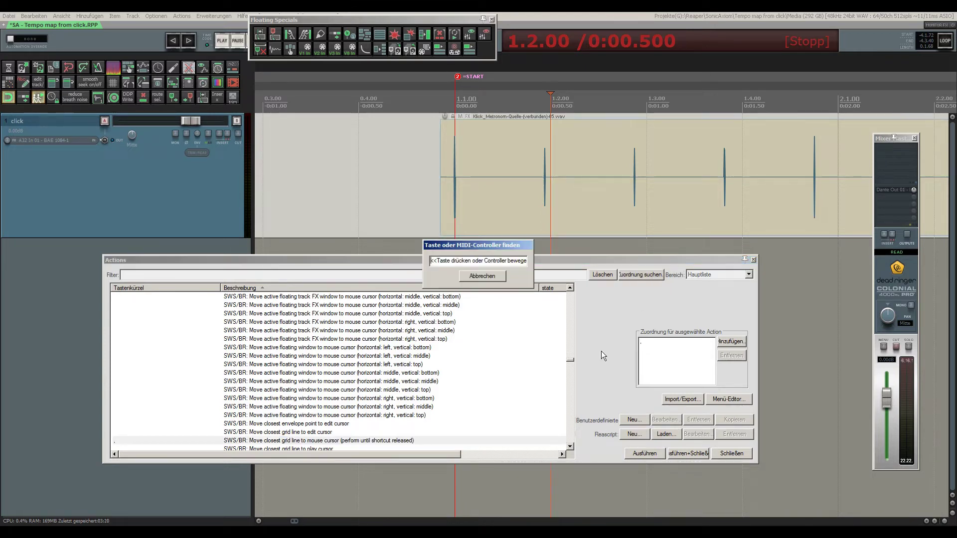
{"action": "key", "text": "period"}
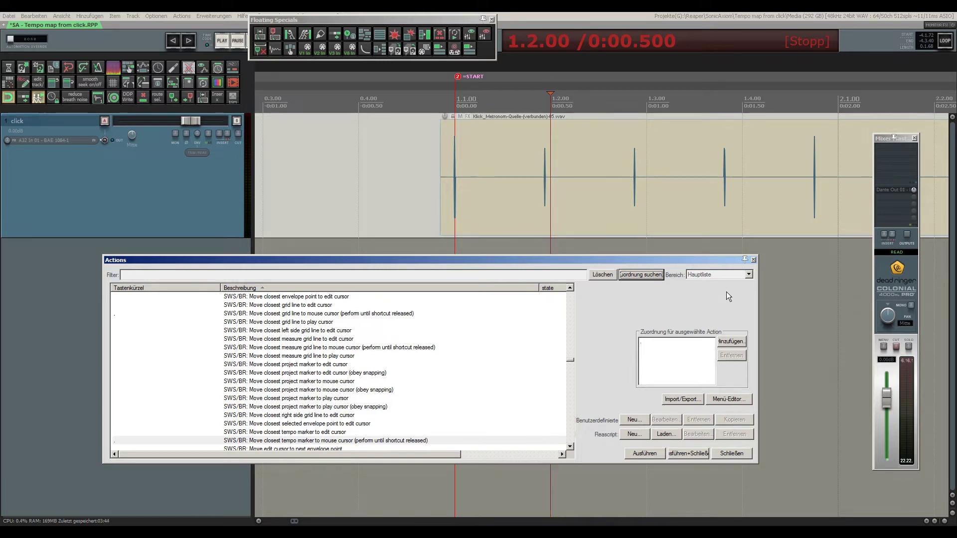
{"action": "left_click", "coordinate": [754, 261]}
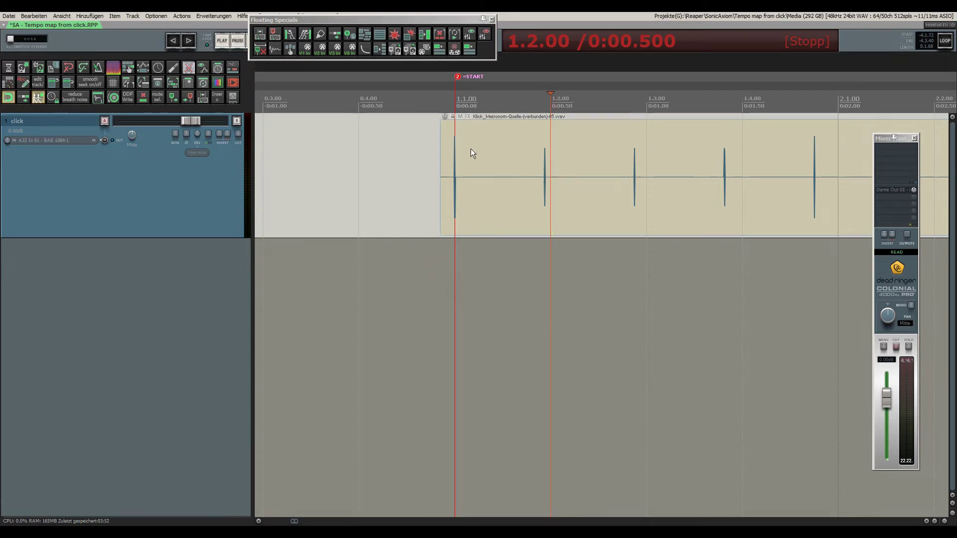
Step: Insert a 120 BPM tempo marker on the first click at bar 1.1.00
{"action": "scroll", "coordinate": [460, 175], "scroll_direction": "down", "scroll_amount": 10}
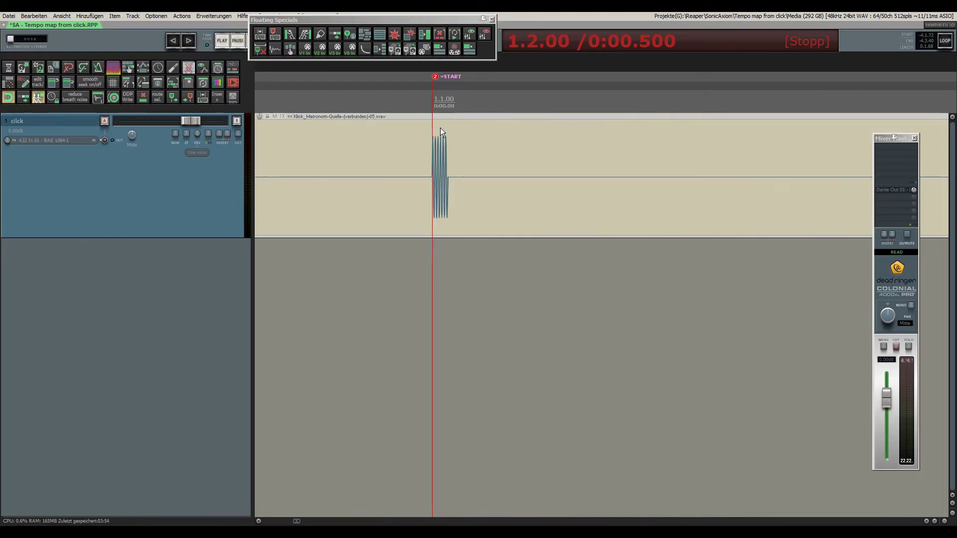
{"action": "scroll", "coordinate": [441, 132], "scroll_direction": "up", "scroll_amount": 15}
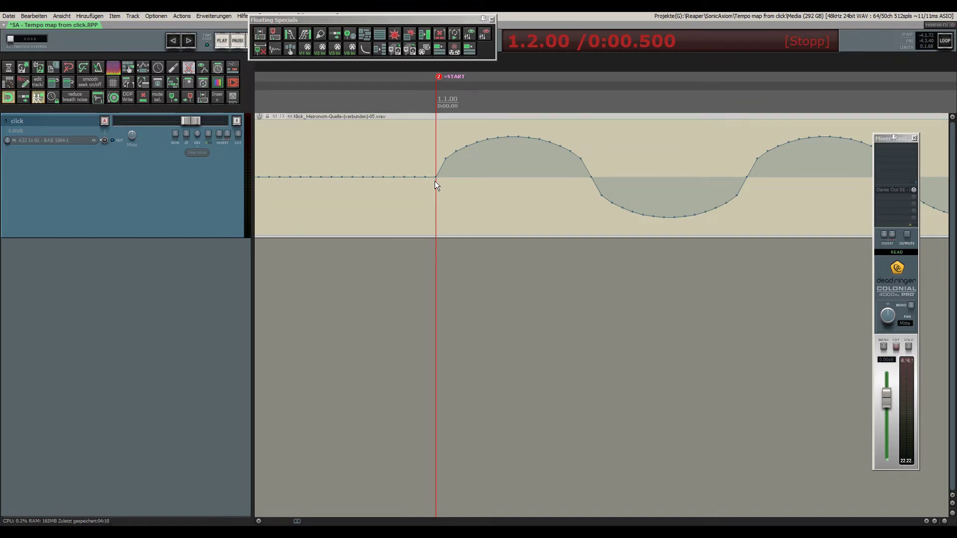
{"action": "key", "text": "shift+c"}
{"action": "scroll", "coordinate": [470, 212], "scroll_direction": "down", "scroll_amount": 5}
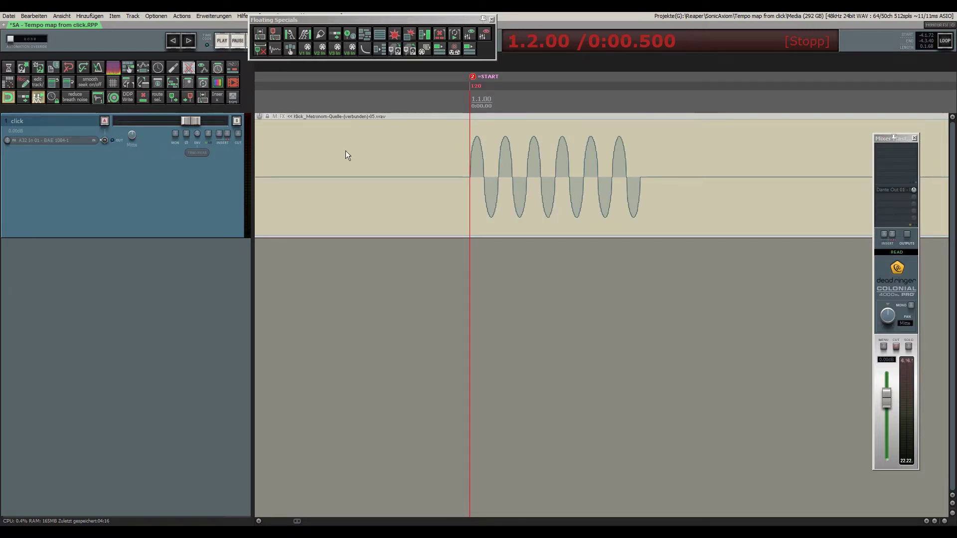
{"action": "scroll", "coordinate": [553, 226], "scroll_direction": "down", "scroll_amount": 3}
{"action": "scroll", "coordinate": [557, 223], "scroll_direction": "down", "scroll_amount": 4}
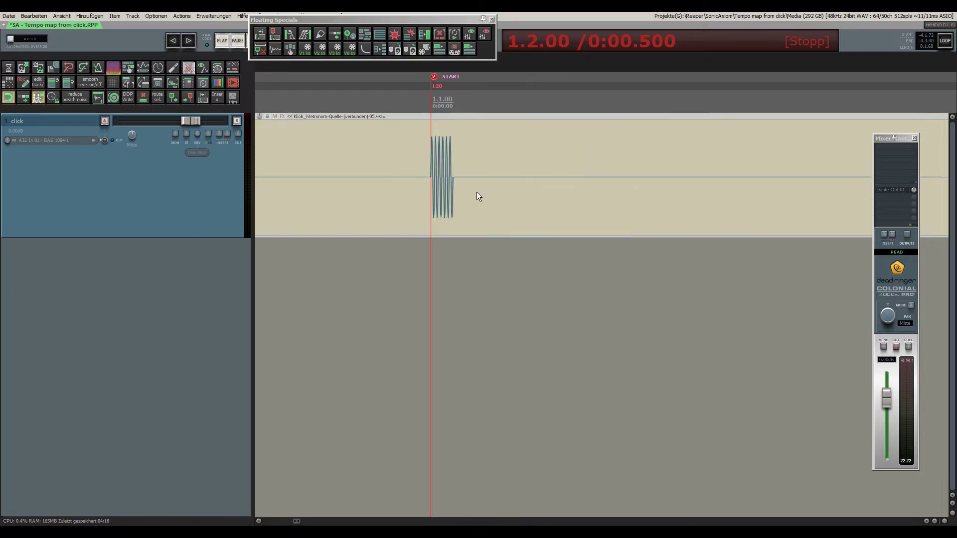
{"action": "scroll", "coordinate": [524, 327], "scroll_direction": "down", "scroll_amount": 2}
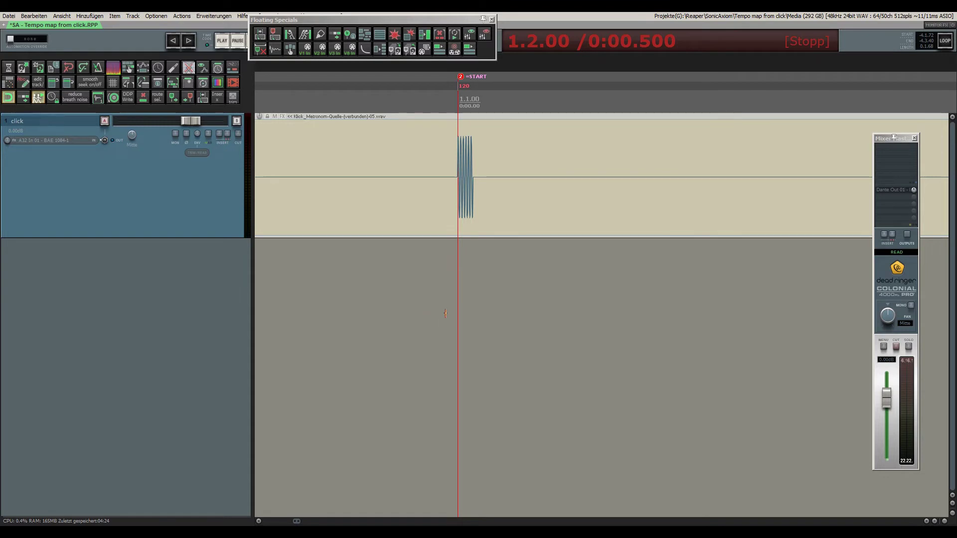
{"action": "scroll", "coordinate": [373, 225], "scroll_direction": "up", "scroll_amount": 5}
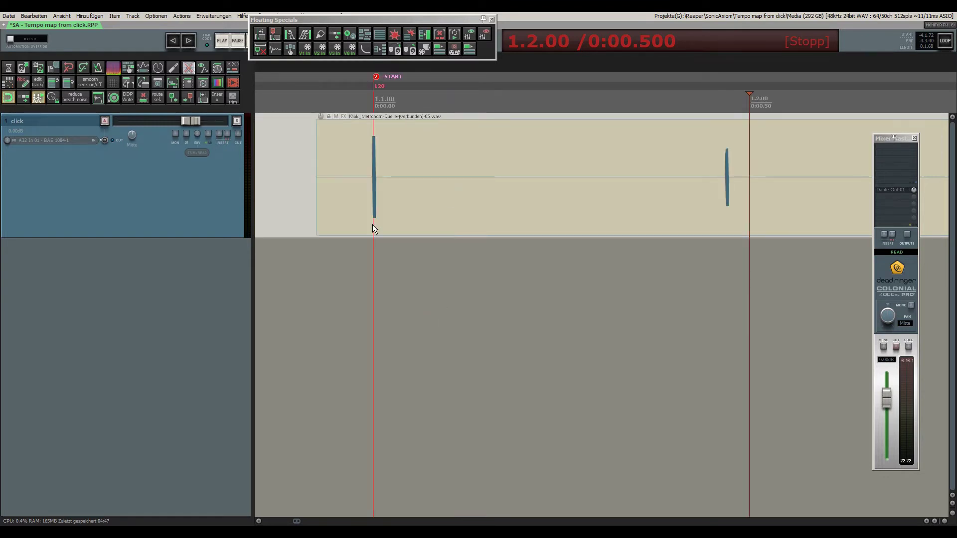
{"action": "scroll", "coordinate": [358, 235], "scroll_direction": "down", "scroll_amount": 2}
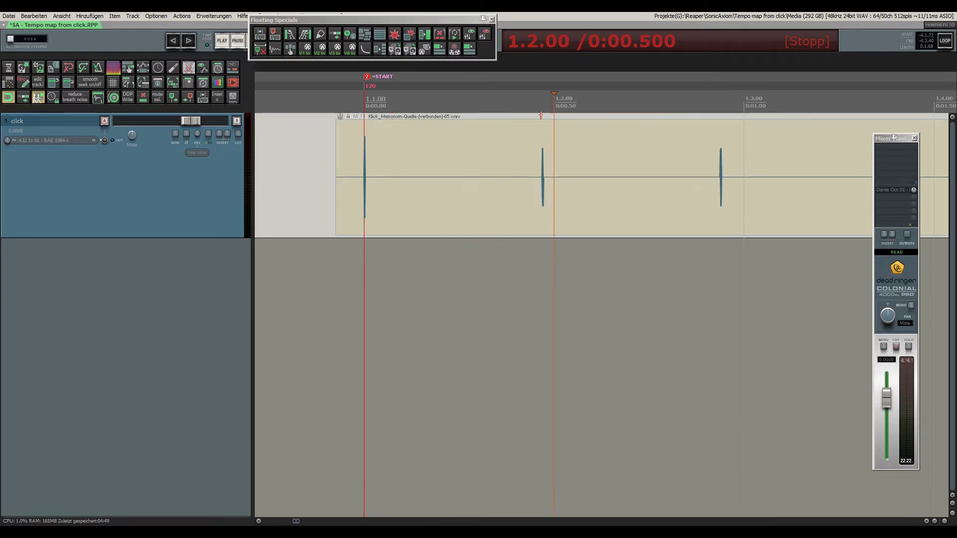
{"action": "scroll", "coordinate": [540, 185], "scroll_direction": "up", "scroll_amount": 10}
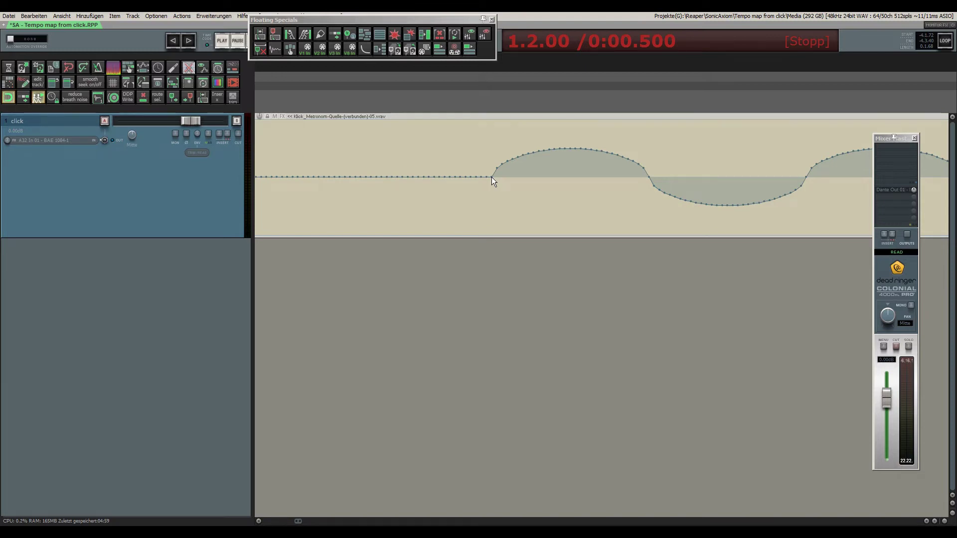
Step: Snap the 1.2.00 grid line onto the second click at 0:00.468 and zoom in to check
{"action": "left_click", "coordinate": [491, 178]}
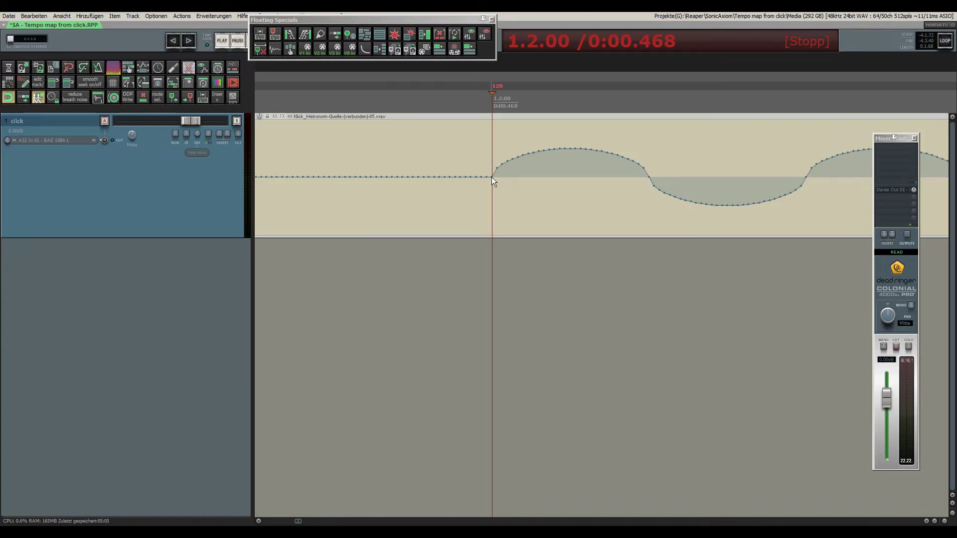
{"action": "scroll", "coordinate": [492, 178], "scroll_direction": "down", "scroll_amount": 6}
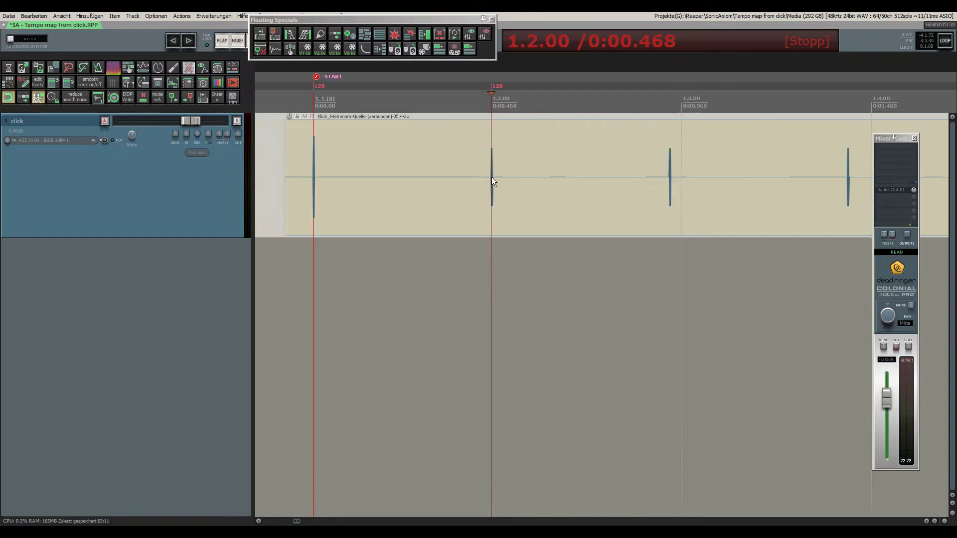
{"action": "scroll", "coordinate": [491, 178], "scroll_direction": "down", "scroll_amount": 2}
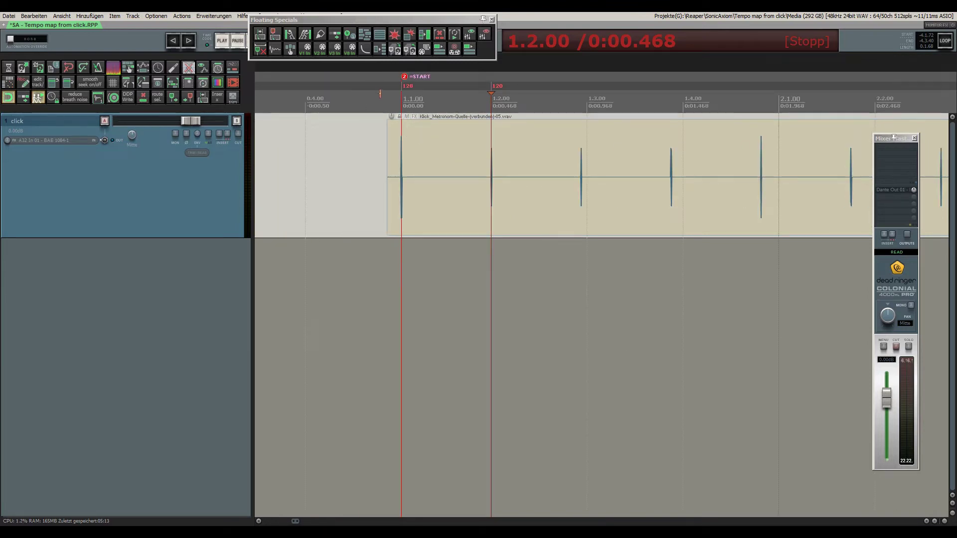
{"action": "key", "text": "plus"}
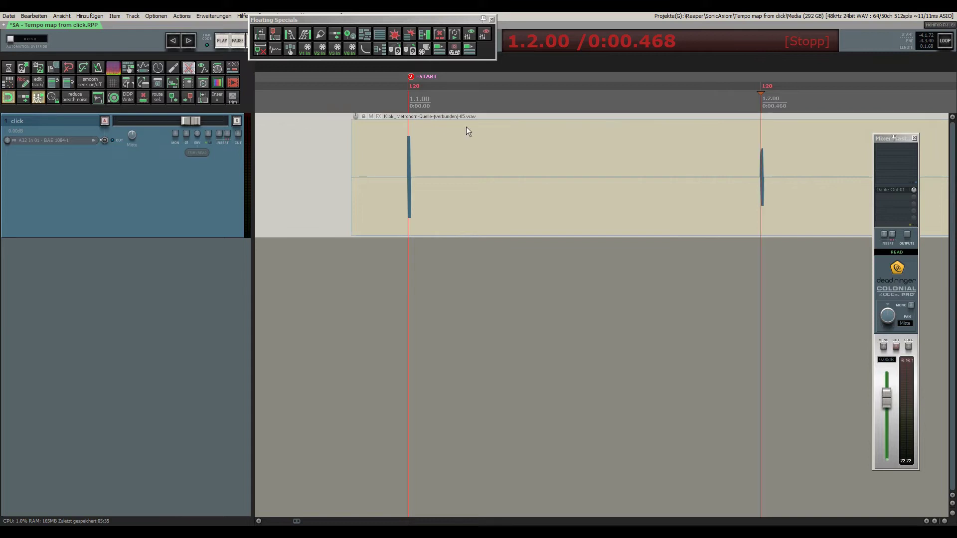
Step: Change the tempo marker at 1.2.00 from 120 to 128 BPM
{"action": "scroll", "coordinate": [356, 150], "scroll_direction": "down", "scroll_amount": 6}
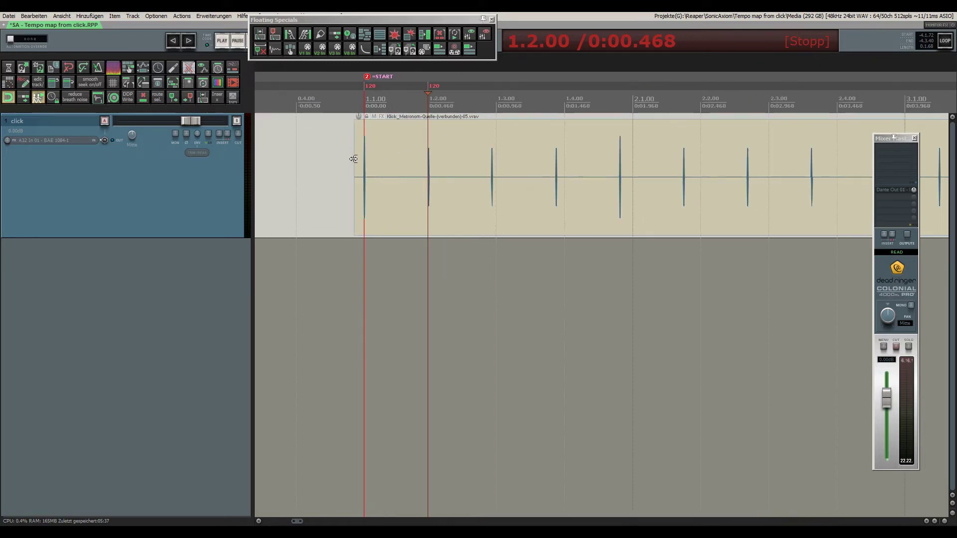
{"action": "scroll", "coordinate": [428, 167], "scroll_direction": "up", "scroll_amount": 4}
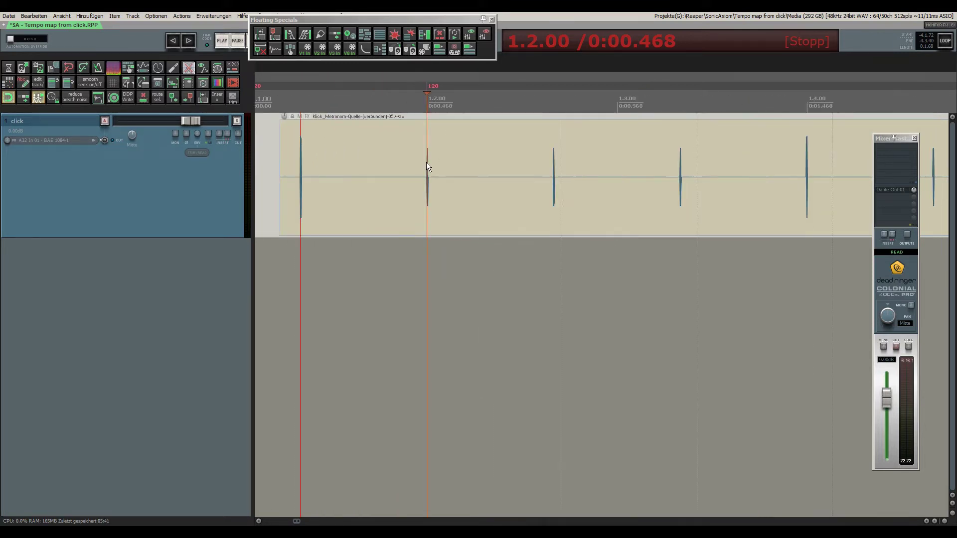
{"action": "scroll", "coordinate": [427, 160], "scroll_direction": "up", "scroll_amount": 2}
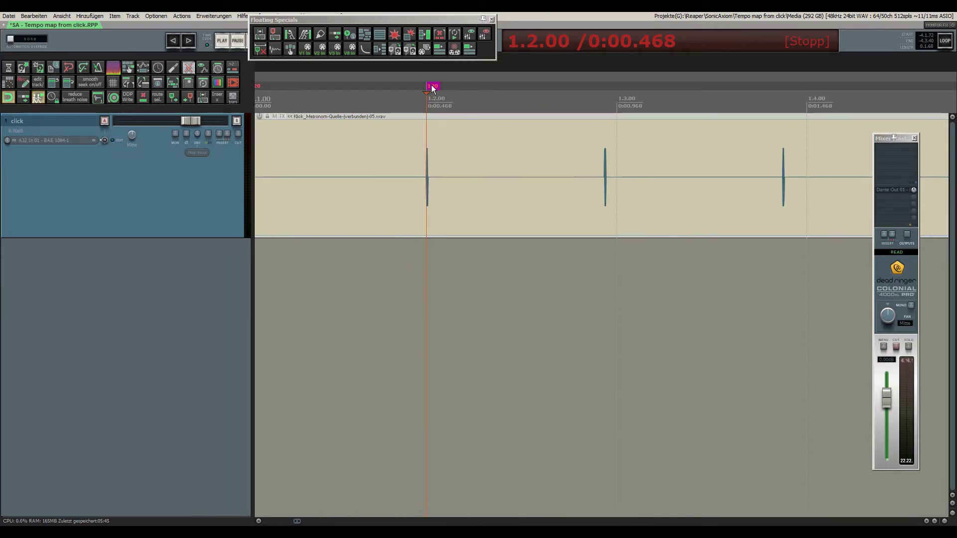
{"action": "double_click", "coordinate": [431, 87]}
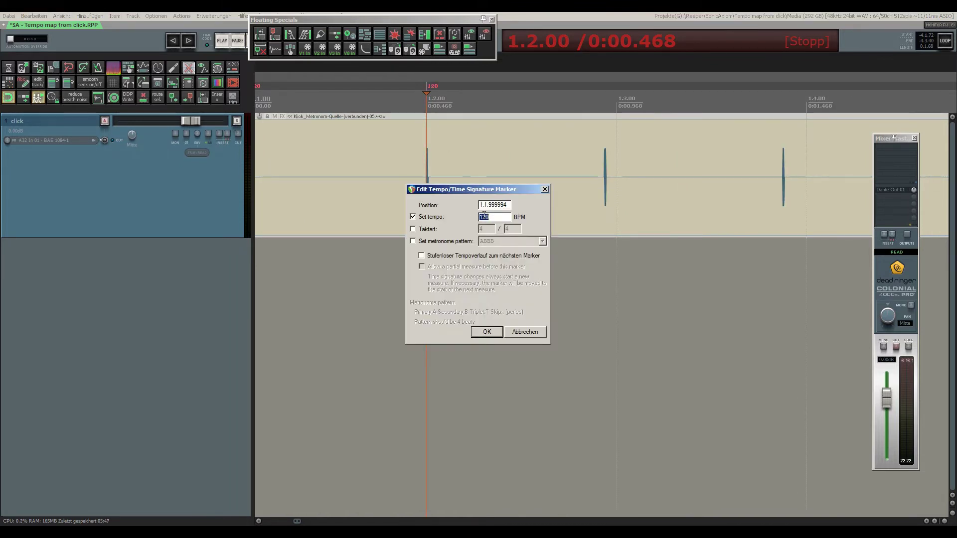
{"action": "type", "text": "128"}
{"action": "key", "text": "Return"}
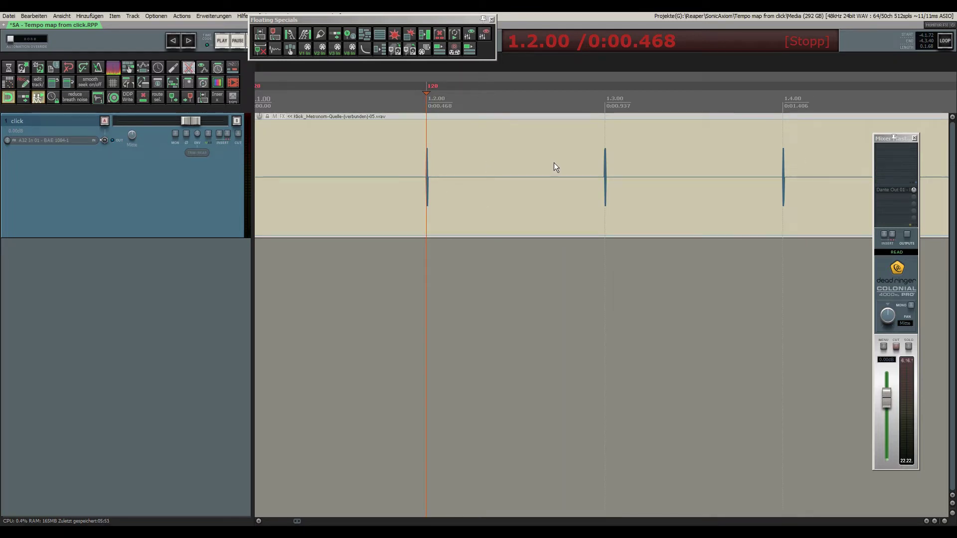
Step: Zoom across the early clicks to check their alignment with the beat grid
{"action": "scroll", "coordinate": [608, 165], "scroll_direction": "up", "scroll_amount": 10}
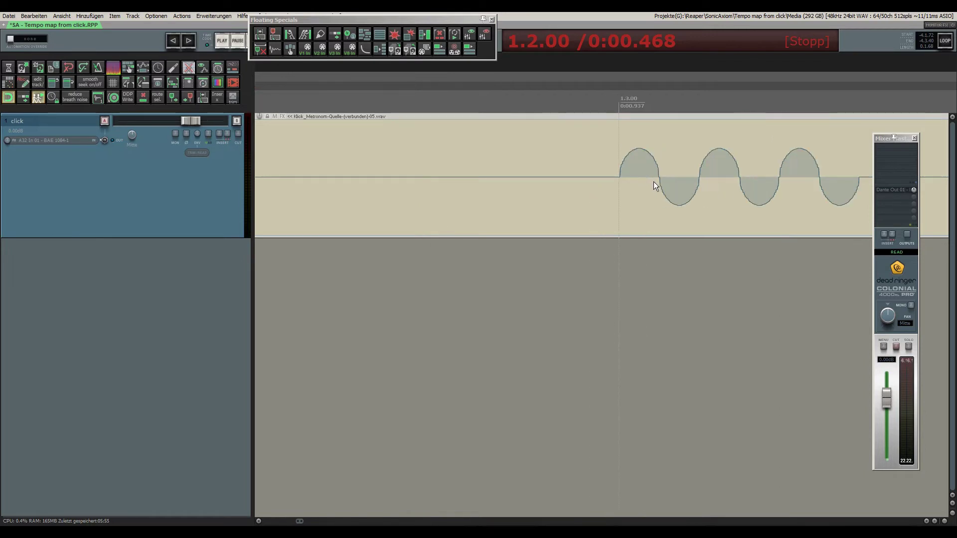
{"action": "scroll", "coordinate": [653, 181], "scroll_direction": "up", "scroll_amount": 3}
{"action": "scroll", "coordinate": [560, 174], "scroll_direction": "down", "scroll_amount": 12}
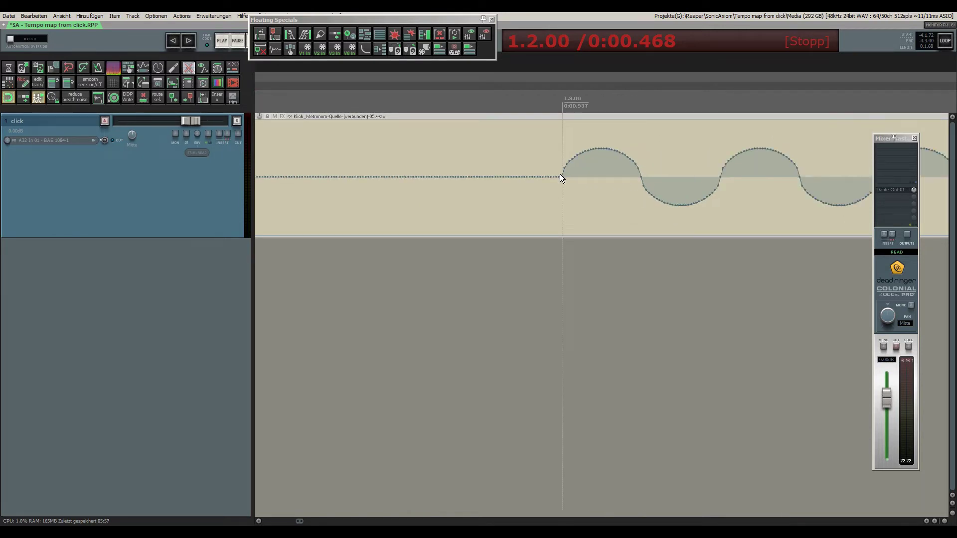
{"action": "scroll", "coordinate": [470, 196], "scroll_direction": "down", "scroll_amount": 2}
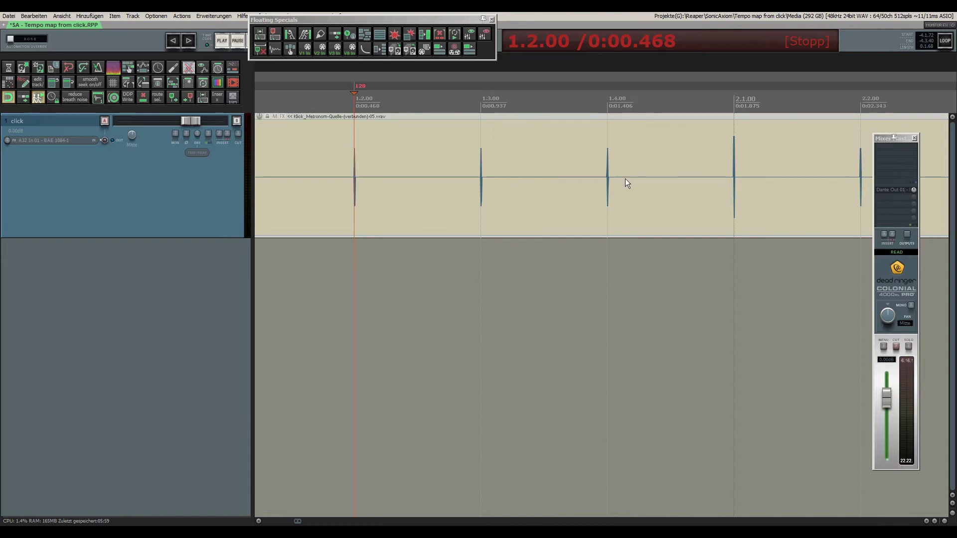
{"action": "scroll", "coordinate": [613, 179], "scroll_direction": "up", "scroll_amount": 12}
{"action": "scroll", "coordinate": [591, 180], "scroll_direction": "up", "scroll_amount": 5}
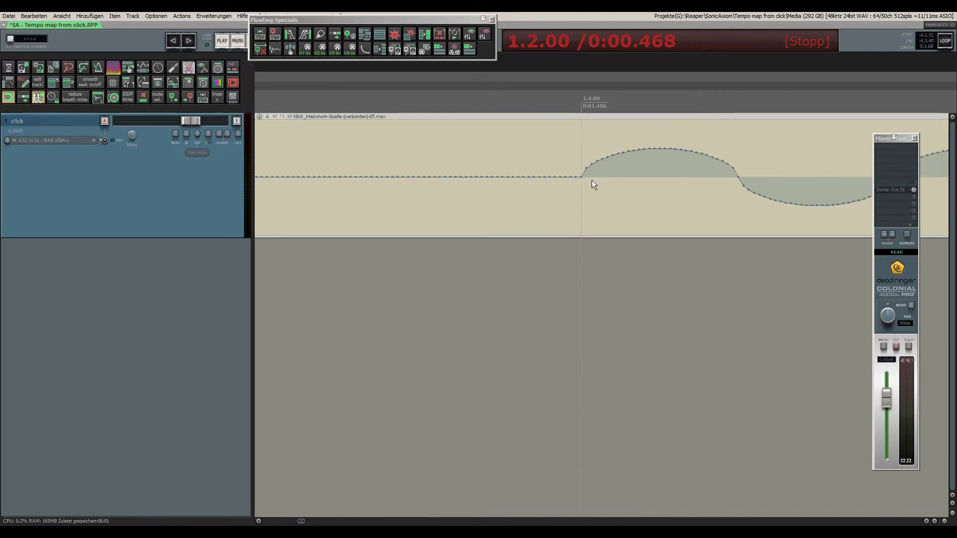
{"action": "scroll", "coordinate": [592, 180], "scroll_direction": "down", "scroll_amount": 10}
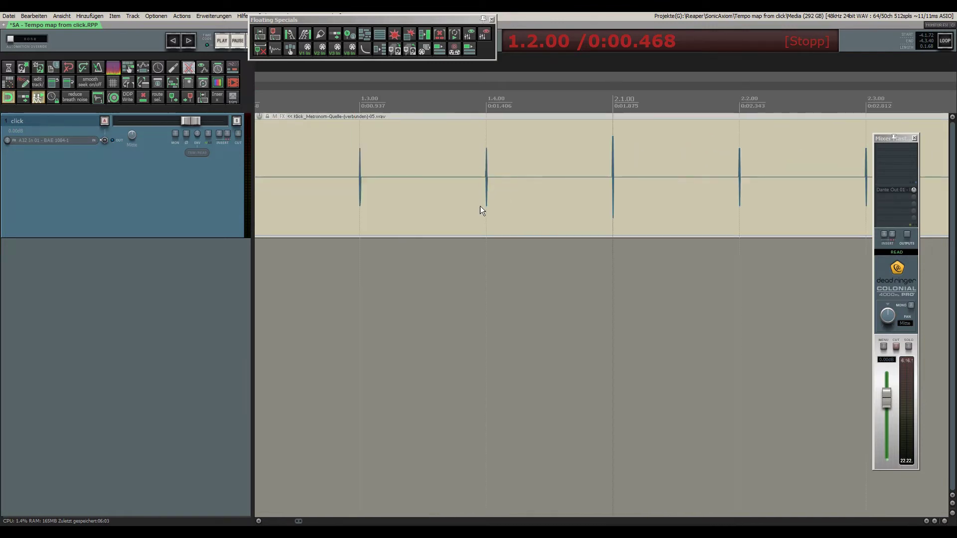
{"action": "scroll", "coordinate": [605, 175], "scroll_direction": "up", "scroll_amount": 12}
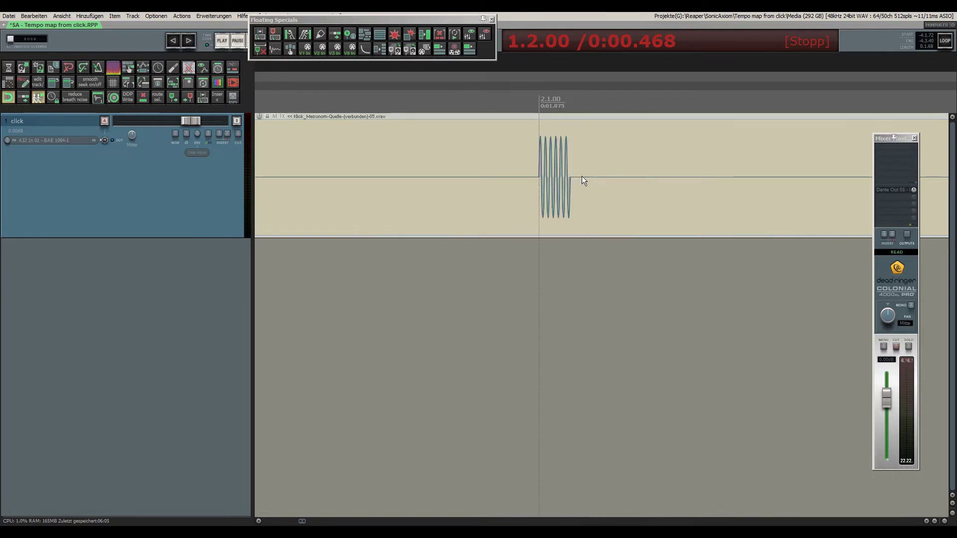
{"action": "scroll", "coordinate": [482, 174], "scroll_direction": "up", "scroll_amount": 5}
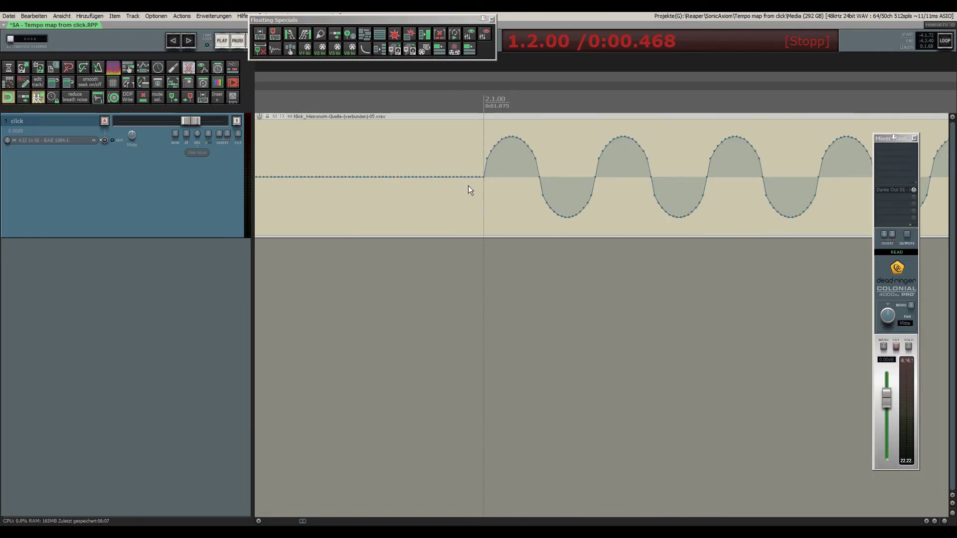
{"action": "scroll", "coordinate": [492, 190], "scroll_direction": "down", "scroll_amount": 15}
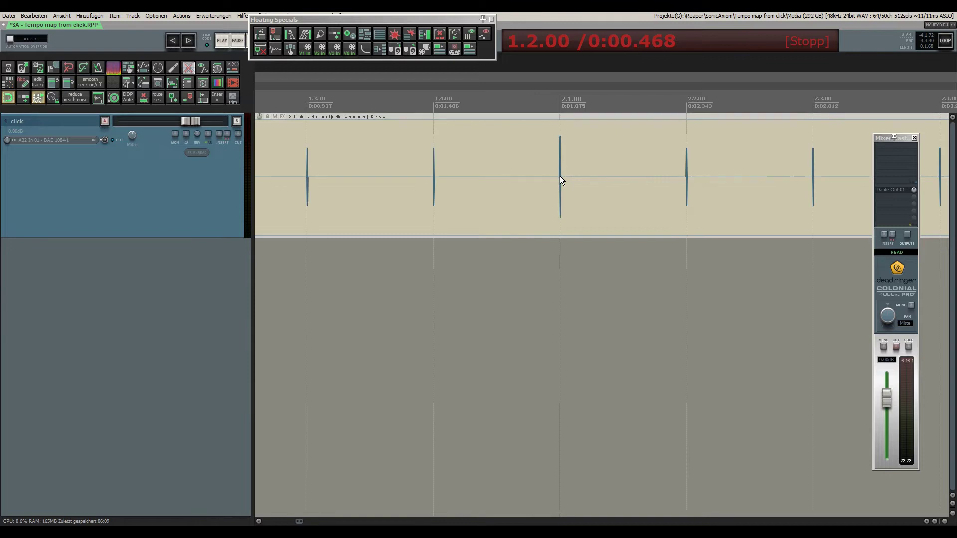
{"action": "scroll", "coordinate": [559, 176], "scroll_direction": "down", "scroll_amount": 5}
Step: Zoom in on the 4.1.00 click at 0:05.625 to locate its onset
{"action": "scroll", "coordinate": [571, 182], "scroll_direction": "down", "scroll_amount": 5}
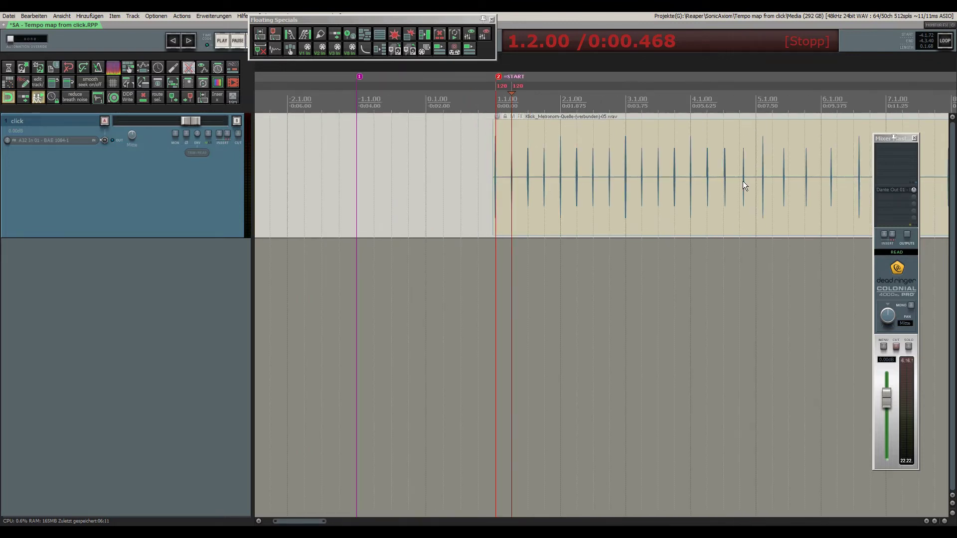
{"action": "scroll", "coordinate": [795, 172], "scroll_direction": "up", "scroll_amount": 4}
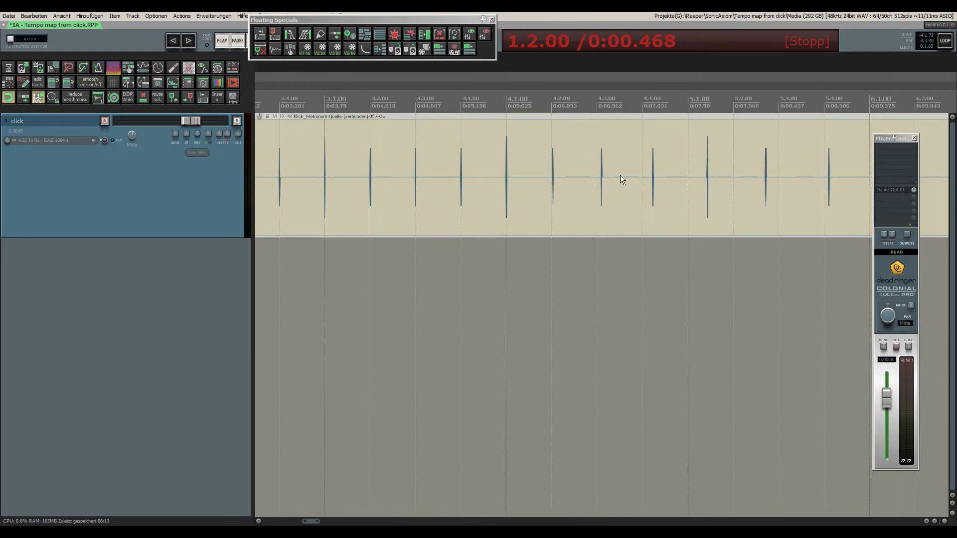
{"action": "scroll", "coordinate": [503, 171], "scroll_direction": "up", "scroll_amount": 5}
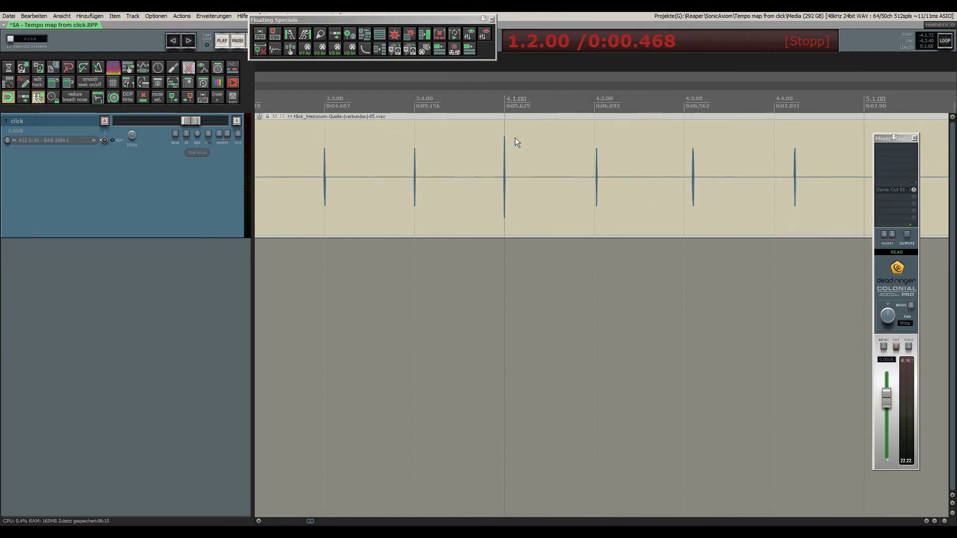
{"action": "scroll", "coordinate": [506, 155], "scroll_direction": "up", "scroll_amount": 8}
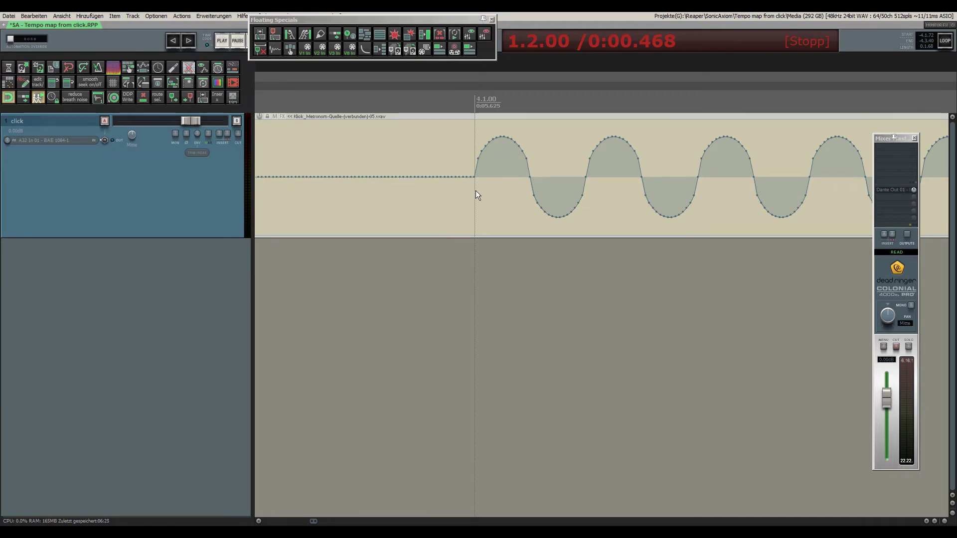
{"action": "scroll", "coordinate": [474, 197], "scroll_direction": "down", "scroll_amount": 6}
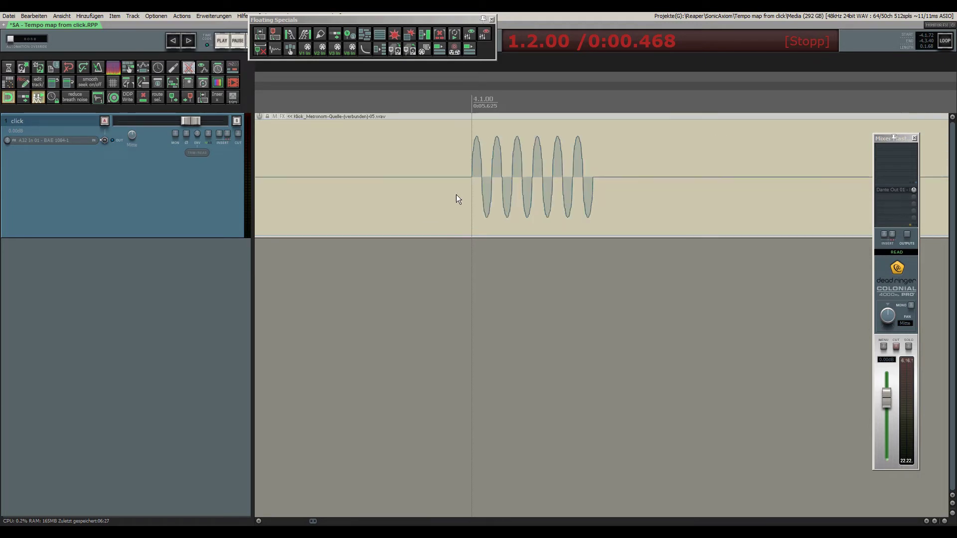
{"action": "scroll", "coordinate": [430, 201], "scroll_direction": "down", "scroll_amount": 5}
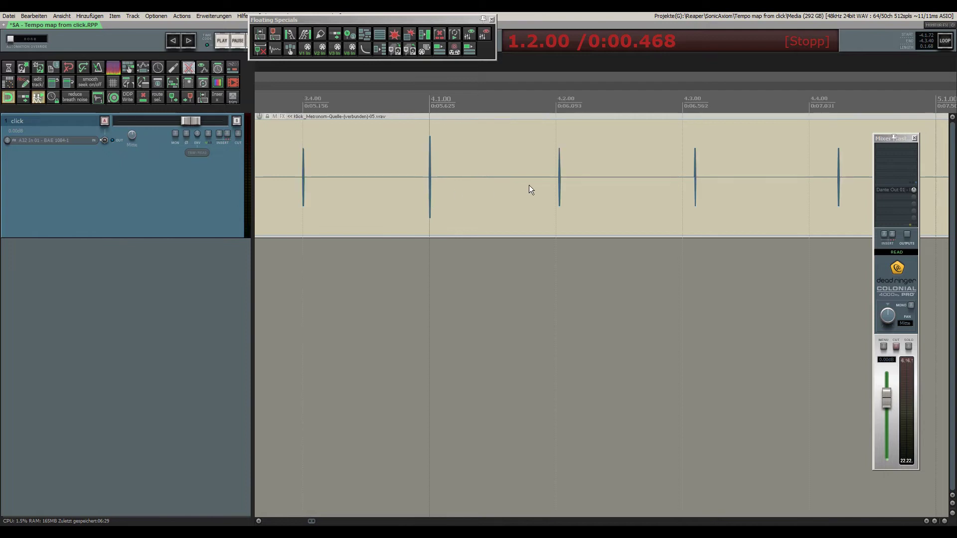
{"action": "scroll", "coordinate": [568, 173], "scroll_direction": "up", "scroll_amount": 5}
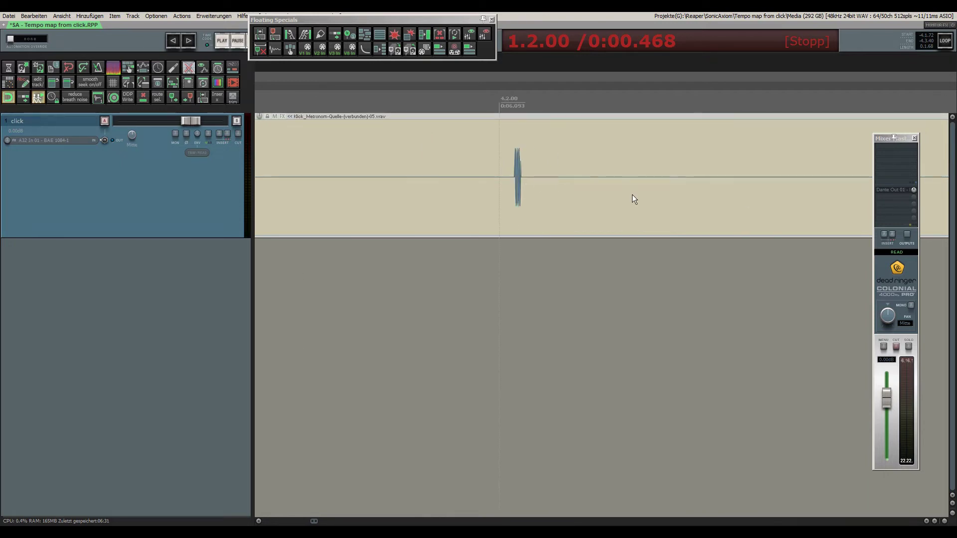
{"action": "scroll", "coordinate": [638, 199], "scroll_direction": "down", "scroll_amount": 3}
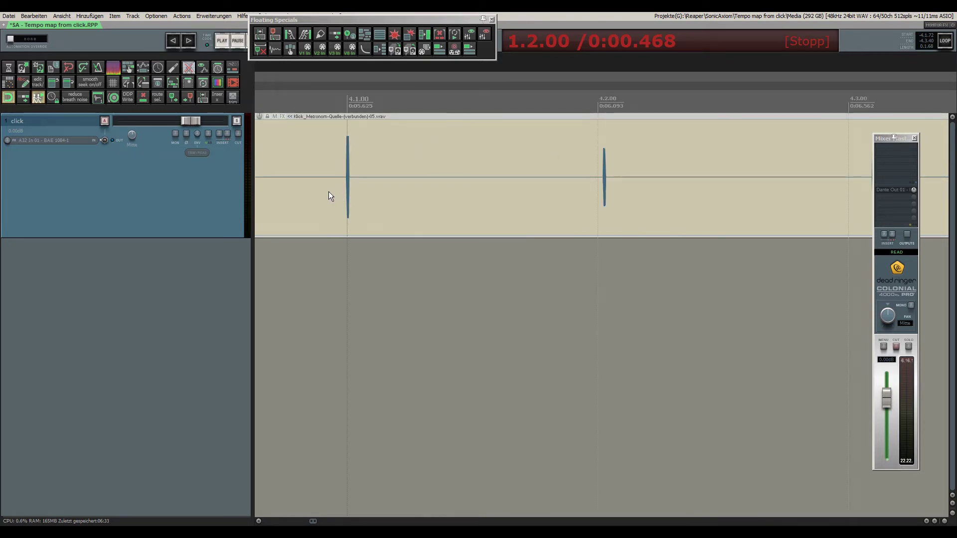
{"action": "scroll", "coordinate": [328, 191], "scroll_direction": "up", "scroll_amount": 3}
{"action": "scroll", "coordinate": [422, 175], "scroll_direction": "up", "scroll_amount": 6}
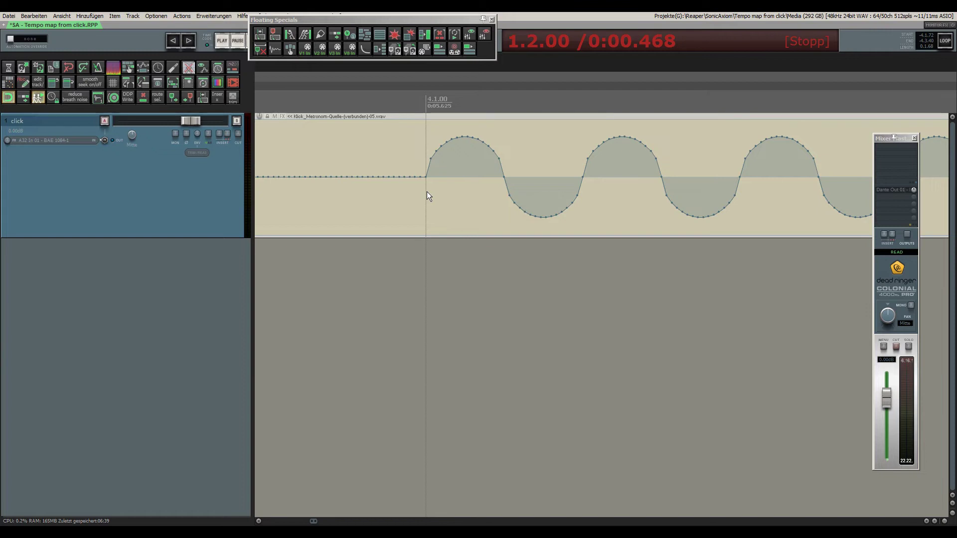
Step: Insert a 128 BPM tempo marker at the onset of the 4.1.00 click
{"action": "key", "text": "shift+c"}
{"action": "scroll", "coordinate": [601, 204], "scroll_direction": "down", "scroll_amount": 4}
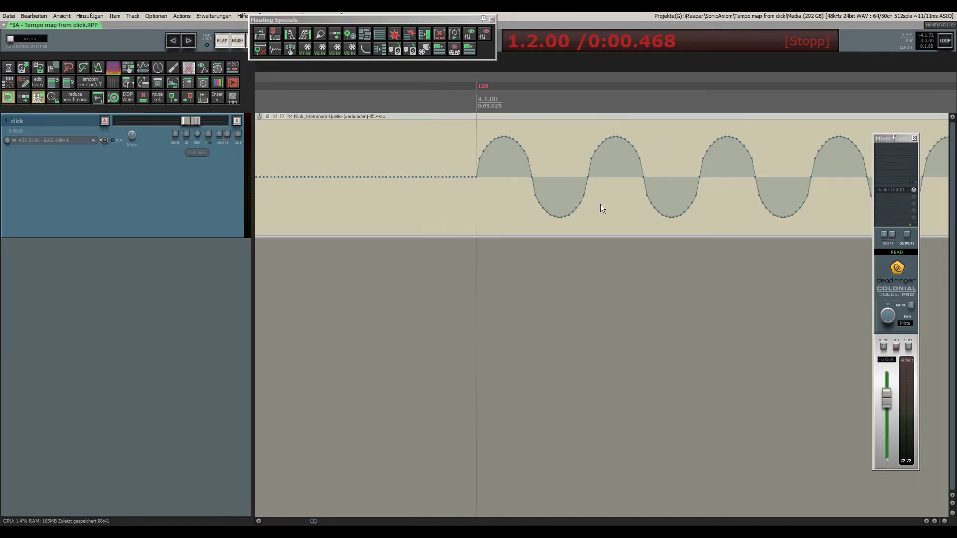
{"action": "scroll", "coordinate": [452, 219], "scroll_direction": "down", "scroll_amount": 3}
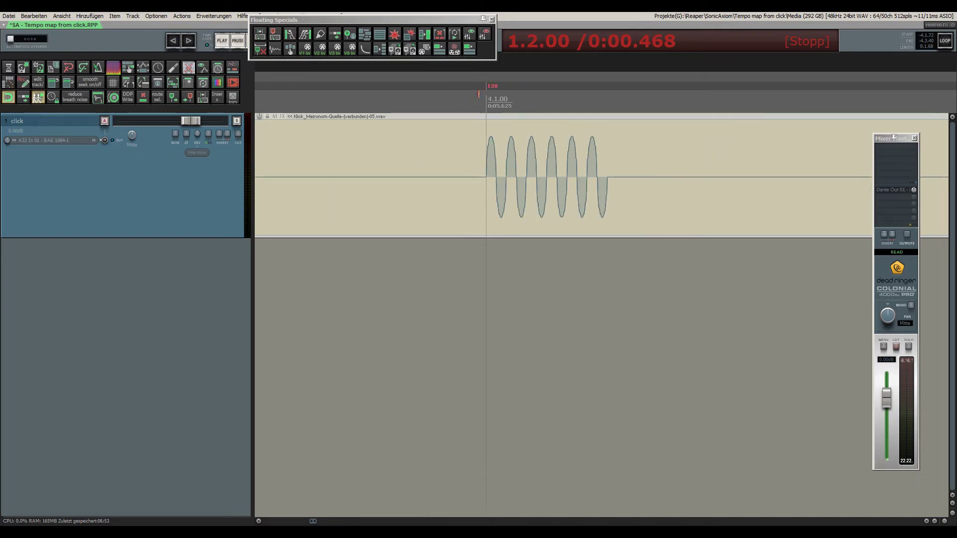
{"action": "scroll", "coordinate": [481, 204], "scroll_direction": "down", "scroll_amount": 6}
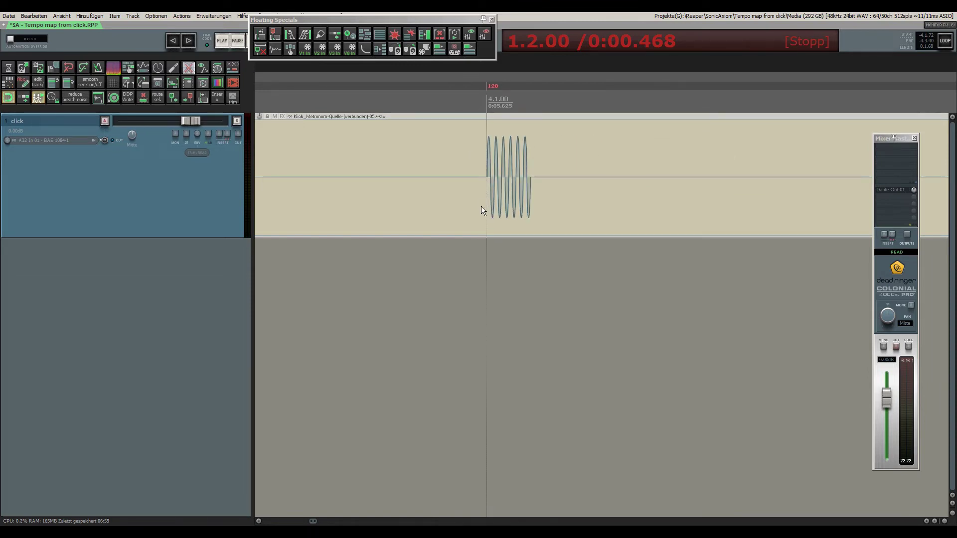
{"action": "scroll", "coordinate": [494, 206], "scroll_direction": "down", "scroll_amount": 3}
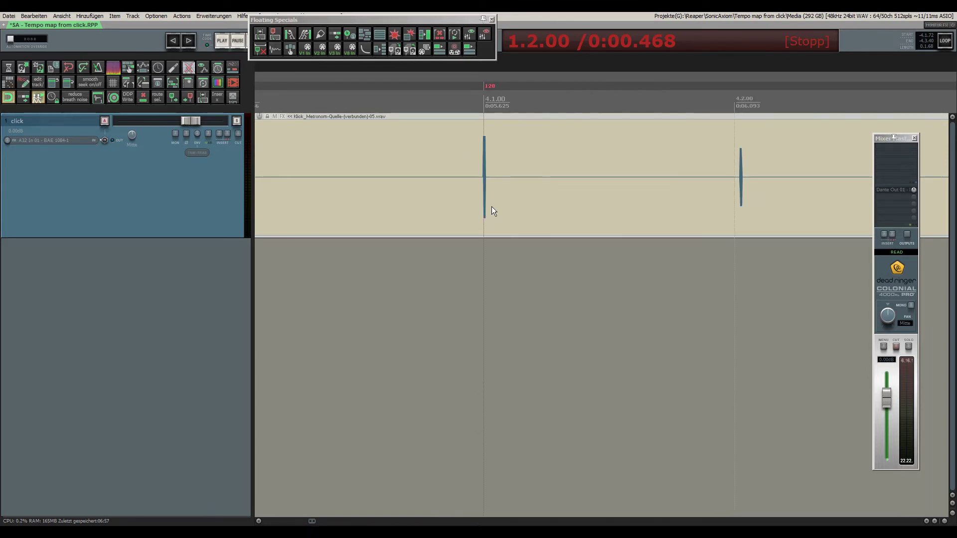
{"action": "scroll", "coordinate": [447, 180], "scroll_direction": "up", "scroll_amount": 1}
{"action": "scroll", "coordinate": [442, 181], "scroll_direction": "down", "scroll_amount": 4}
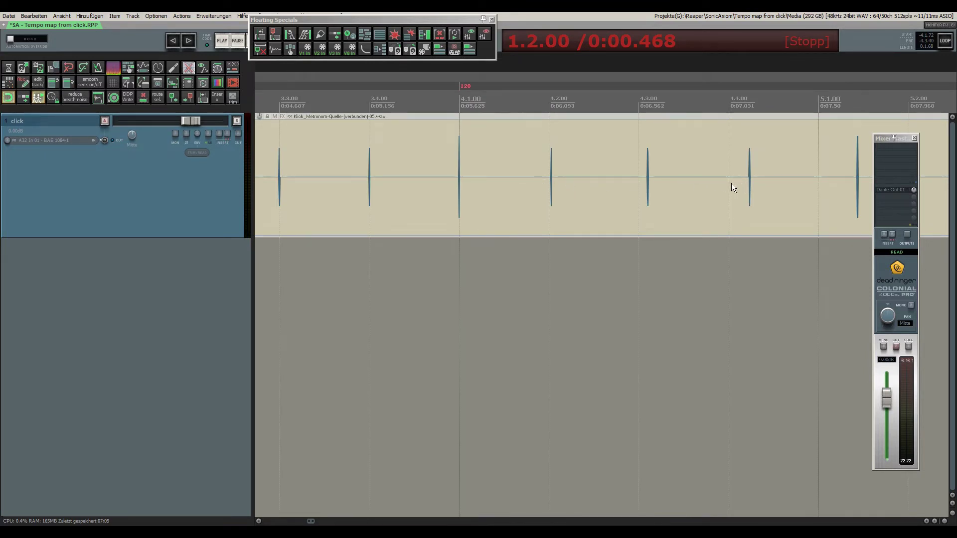
Step: Zoom around beat 4.2 to check the grid lines up with its click at 0:06.104
{"action": "scroll", "coordinate": [522, 175], "scroll_direction": "up", "scroll_amount": 6}
{"action": "scroll", "coordinate": [505, 176], "scroll_direction": "up", "scroll_amount": 8}
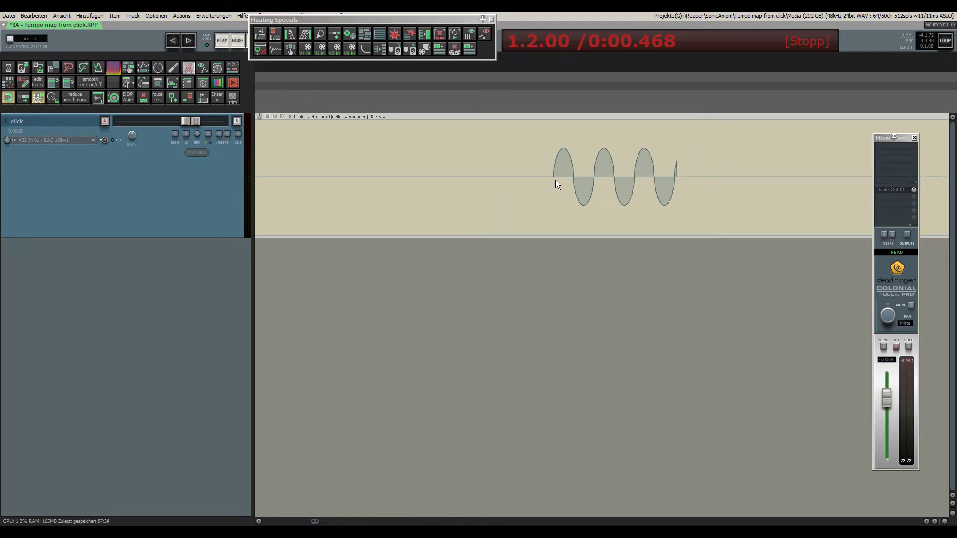
{"action": "scroll", "coordinate": [555, 181], "scroll_direction": "up", "scroll_amount": 7}
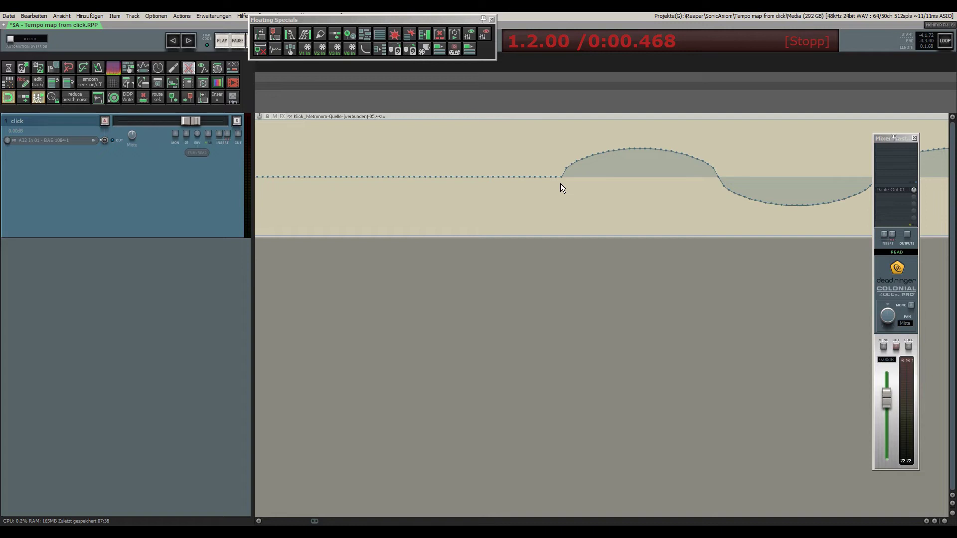
{"action": "scroll", "coordinate": [560, 183], "scroll_direction": "down", "scroll_amount": 4}
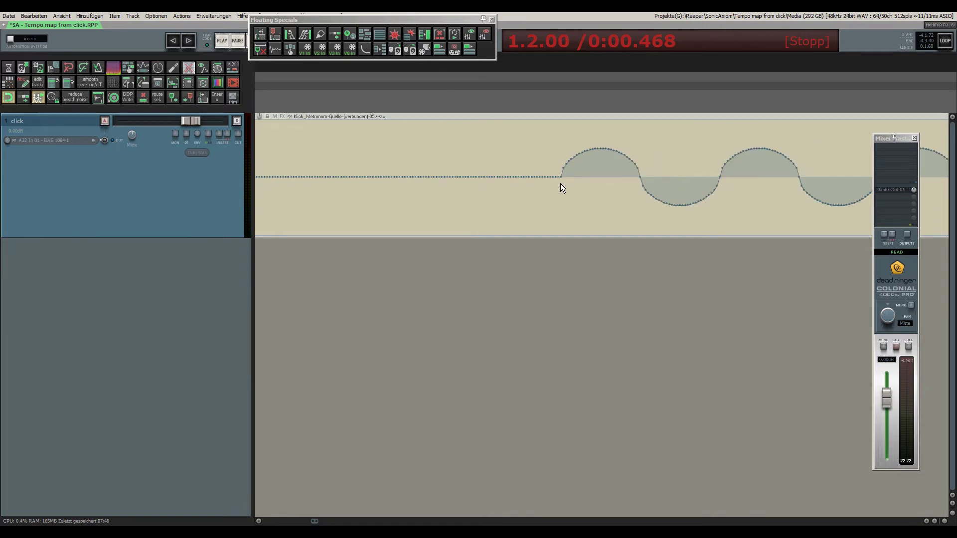
{"action": "scroll", "coordinate": [560, 183], "scroll_direction": "down", "scroll_amount": 3}
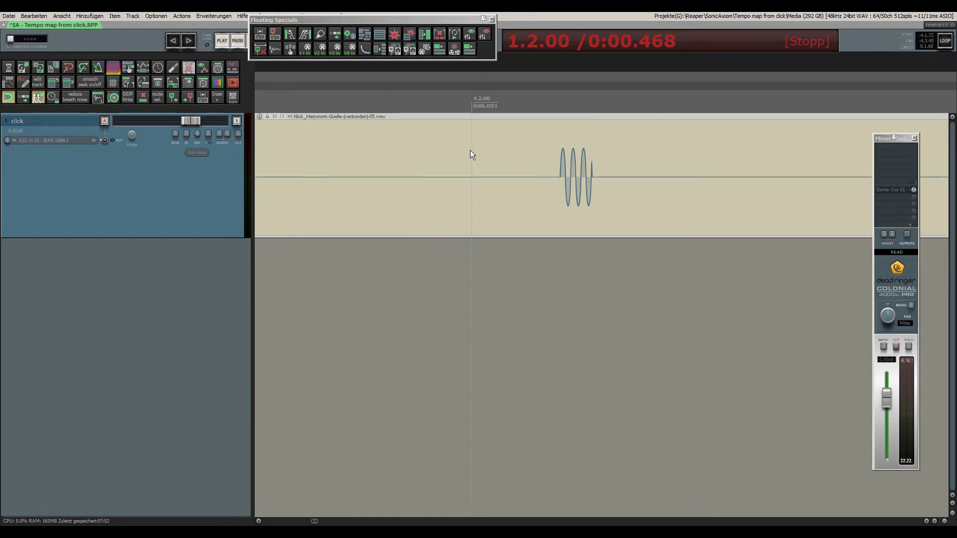
{"action": "scroll", "coordinate": [529, 172], "scroll_direction": "up", "scroll_amount": 10}
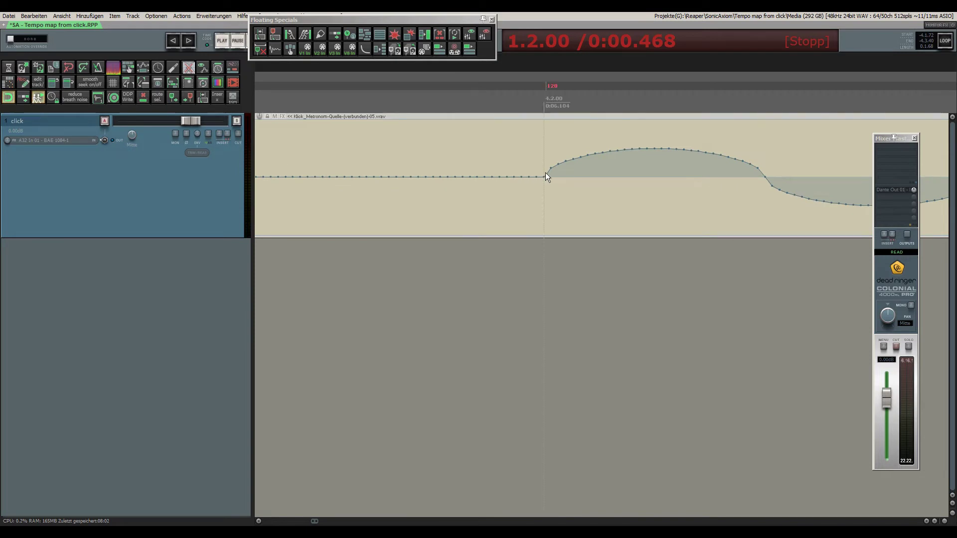
{"action": "scroll", "coordinate": [545, 173], "scroll_direction": "down", "scroll_amount": 8}
{"action": "scroll", "coordinate": [545, 172], "scroll_direction": "down", "scroll_amount": 10}
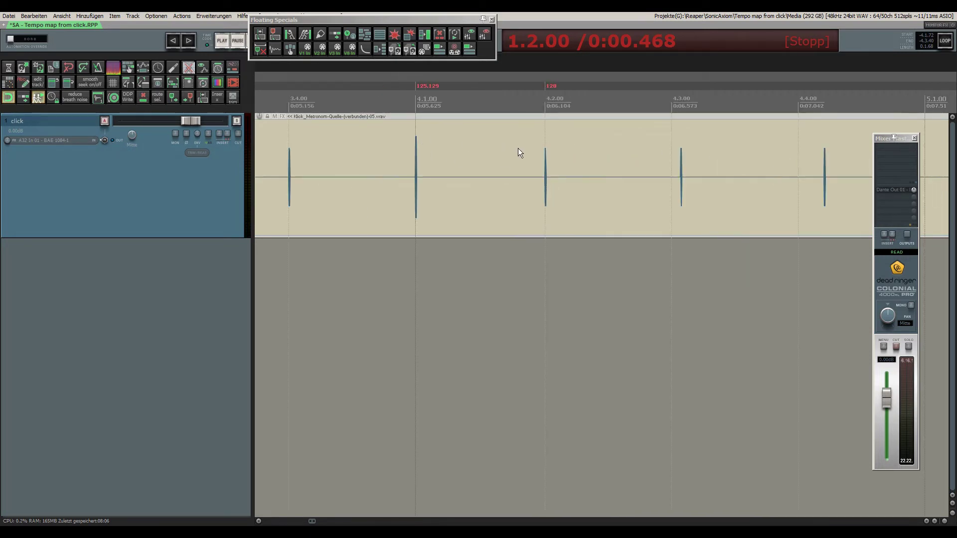
{"action": "scroll", "coordinate": [478, 156], "scroll_direction": "down", "scroll_amount": 4}
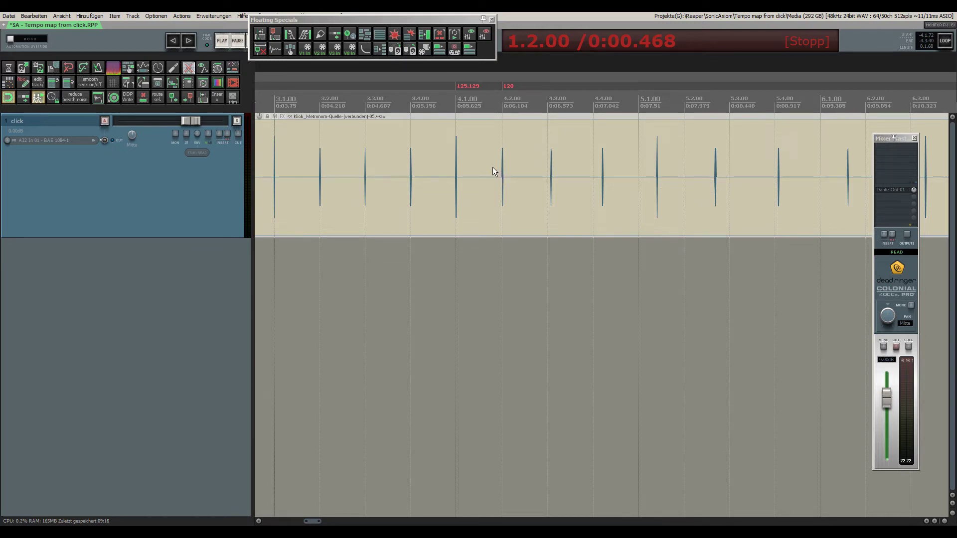
Step: Add a tempo marker on the click at beat 4.3
{"action": "scroll", "coordinate": [503, 174], "scroll_direction": "up", "scroll_amount": 5}
{"action": "scroll", "coordinate": [551, 187], "scroll_direction": "down", "scroll_amount": 2}
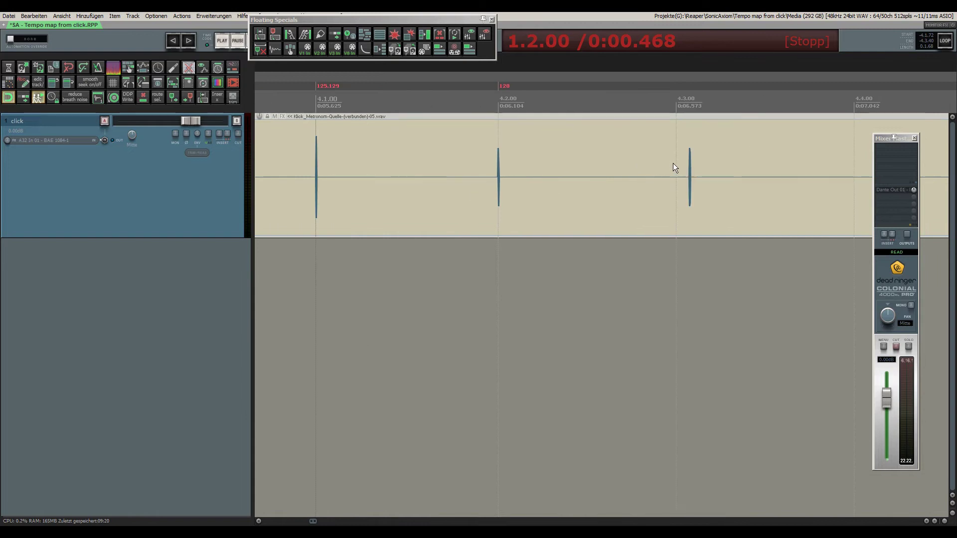
{"action": "scroll", "coordinate": [672, 164], "scroll_direction": "down", "scroll_amount": 1}
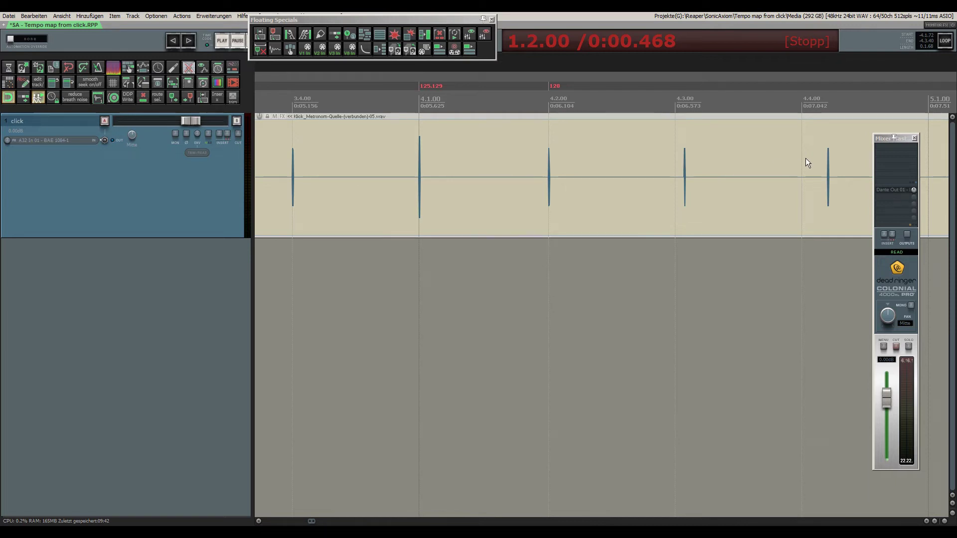
{"action": "scroll", "coordinate": [683, 167], "scroll_direction": "up", "scroll_amount": 6}
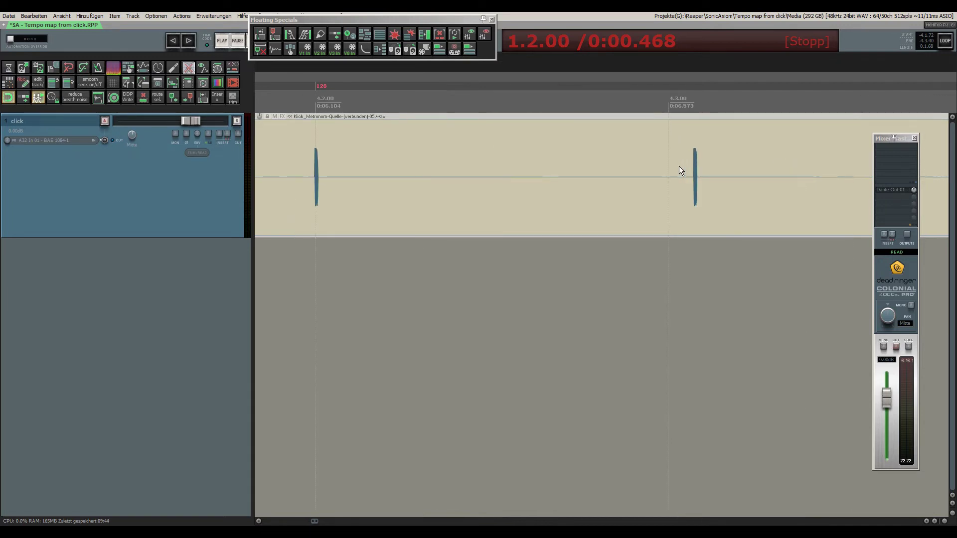
{"action": "scroll", "coordinate": [706, 171], "scroll_direction": "up", "scroll_amount": 8}
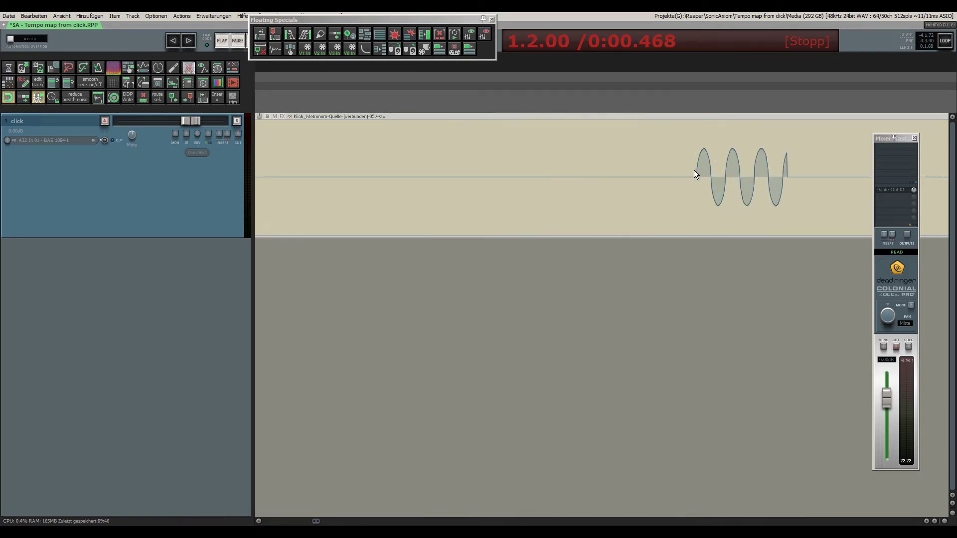
{"action": "key", "text": "shift+c"}
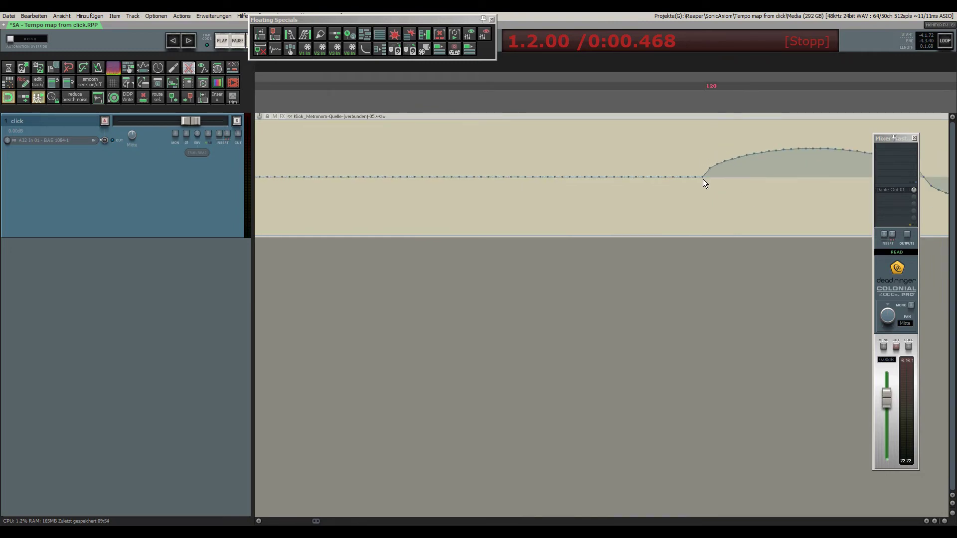
{"action": "scroll", "coordinate": [703, 183], "scroll_direction": "down", "scroll_amount": 3}
{"action": "scroll", "coordinate": [688, 185], "scroll_direction": "down", "scroll_amount": 6}
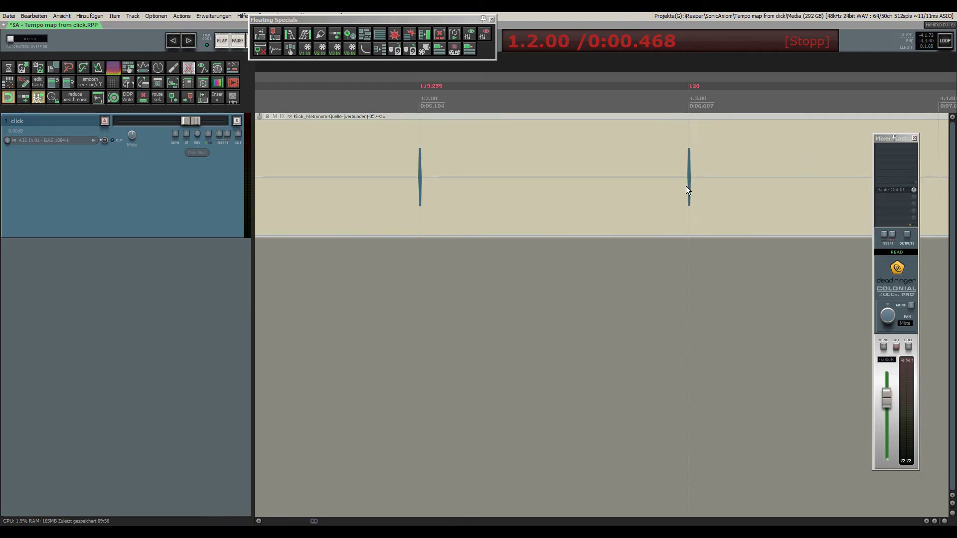
Step: Play back from beat 4.1 to check the clicks against the grid
{"action": "left_click", "coordinate": [435, 271]}
{"action": "key", "text": "space"}
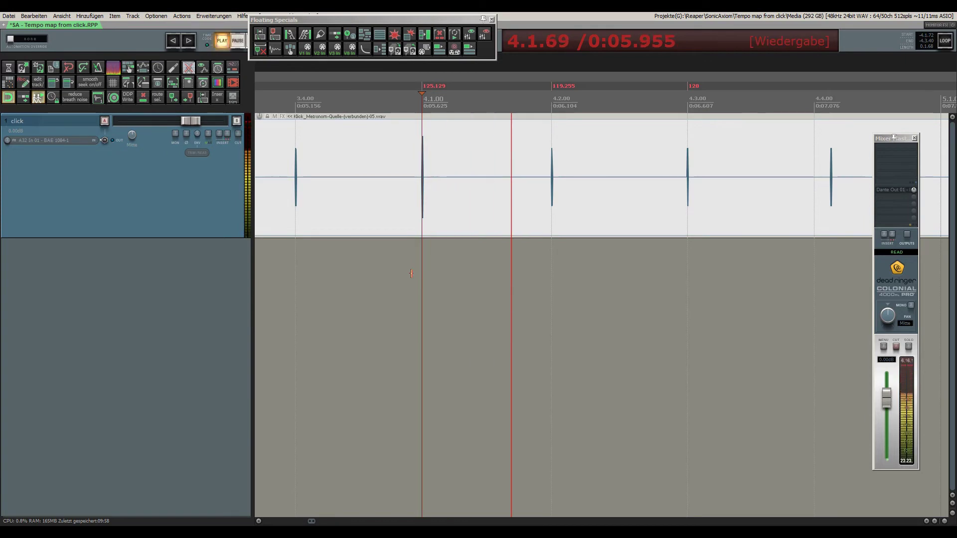
{"action": "key", "text": "space"}
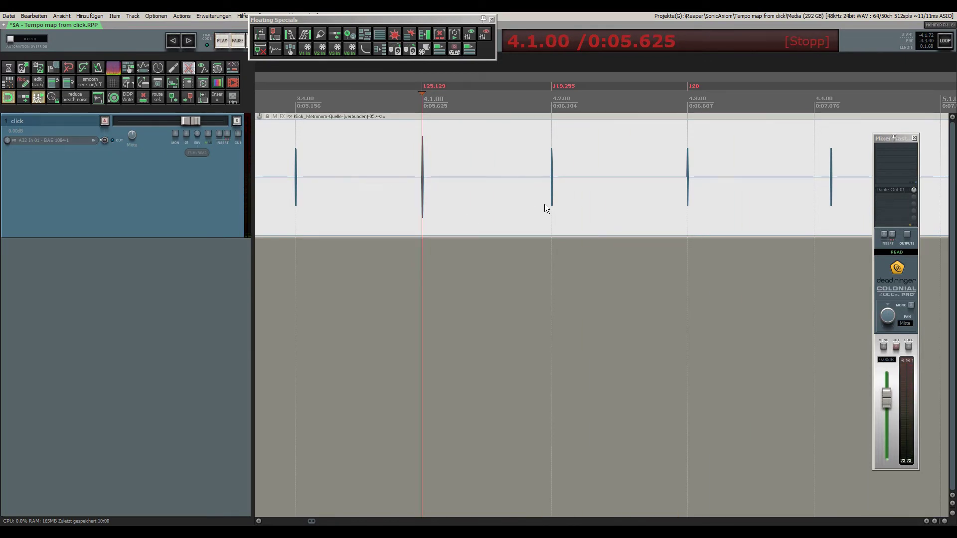
{"action": "scroll", "coordinate": [473, 219], "scroll_direction": "down", "scroll_amount": 3}
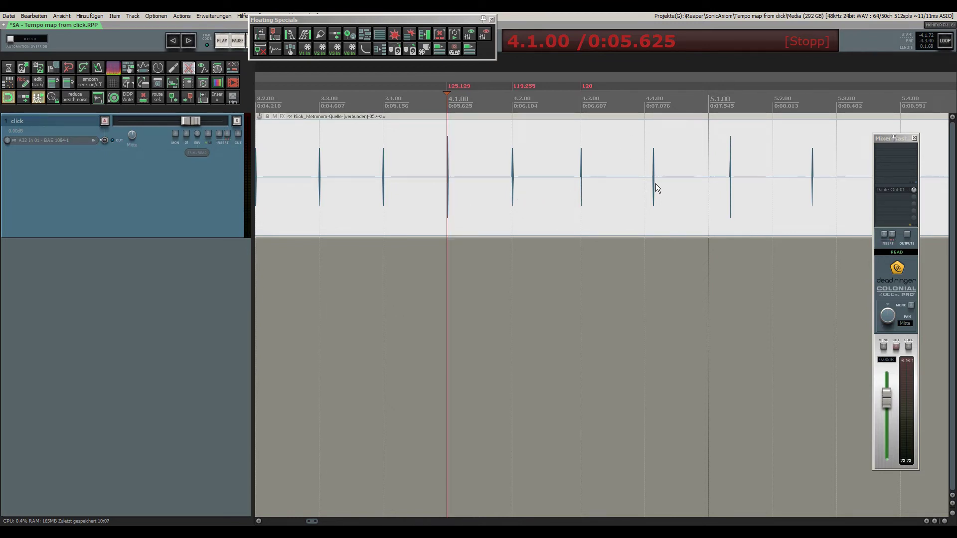
Step: Zoom in on the bar 5.1 click and add a tempo marker on it
{"action": "scroll", "coordinate": [653, 183], "scroll_direction": "up", "scroll_amount": 8}
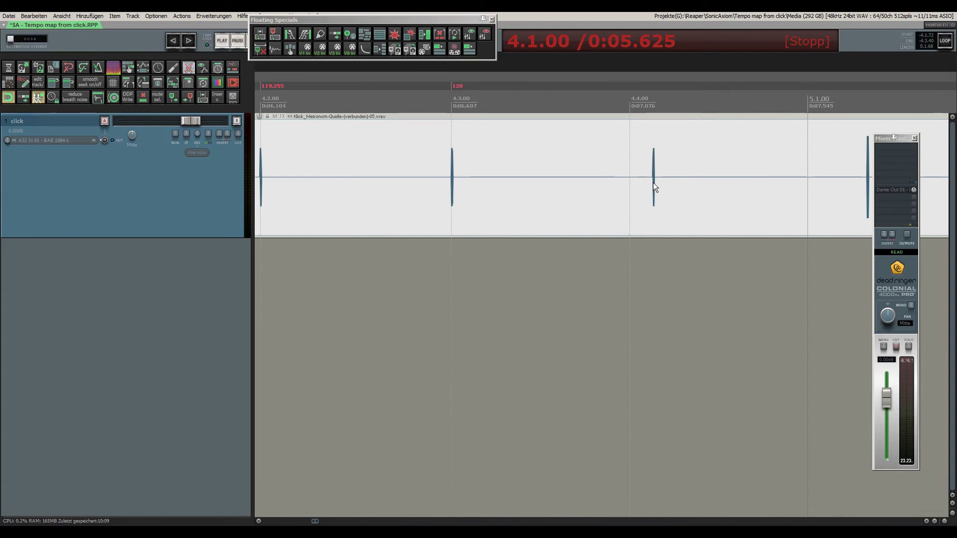
{"action": "scroll", "coordinate": [632, 179], "scroll_direction": "up", "scroll_amount": 3}
{"action": "scroll", "coordinate": [472, 184], "scroll_direction": "down", "scroll_amount": 2}
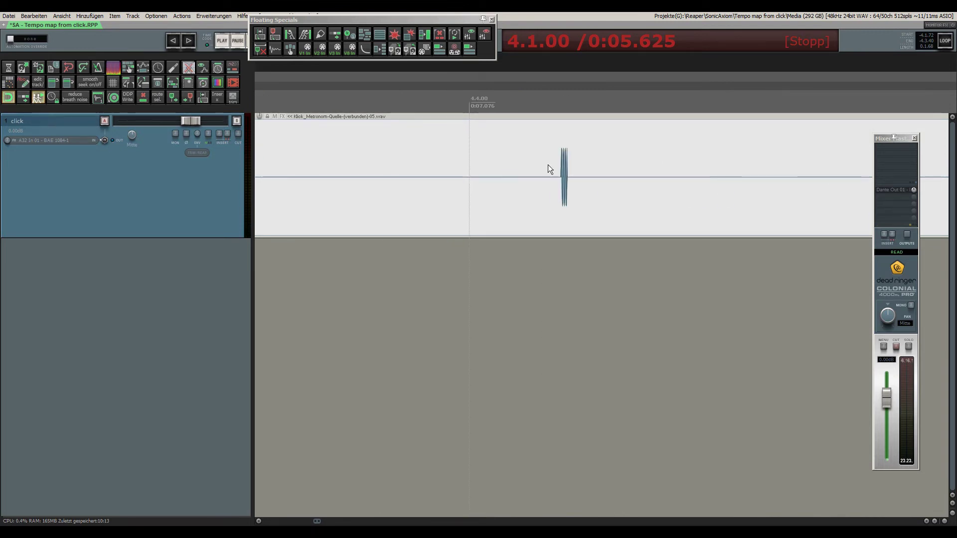
{"action": "scroll", "coordinate": [562, 174], "scroll_direction": "up", "scroll_amount": 5}
{"action": "scroll", "coordinate": [561, 173], "scroll_direction": "up", "scroll_amount": 10}
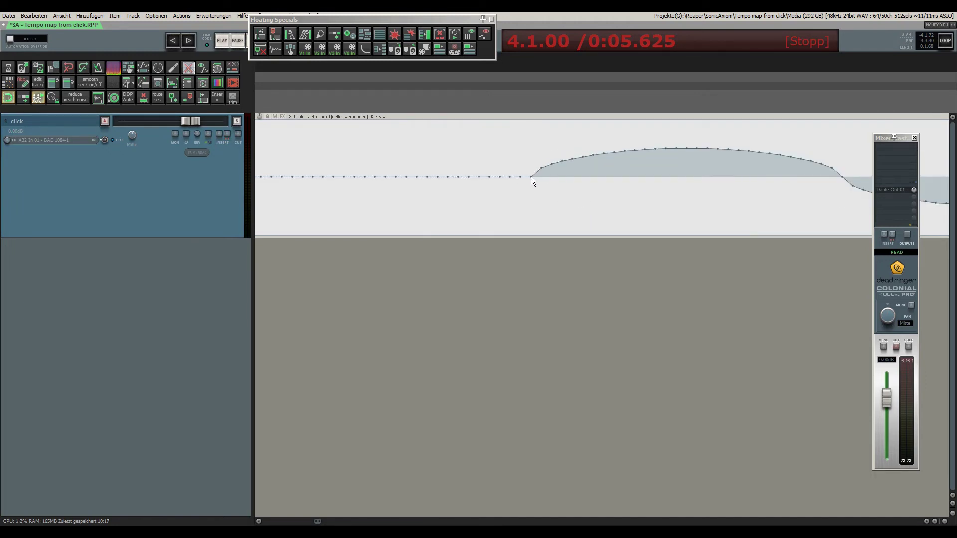
{"action": "scroll", "coordinate": [532, 176], "scroll_direction": "down", "scroll_amount": 8}
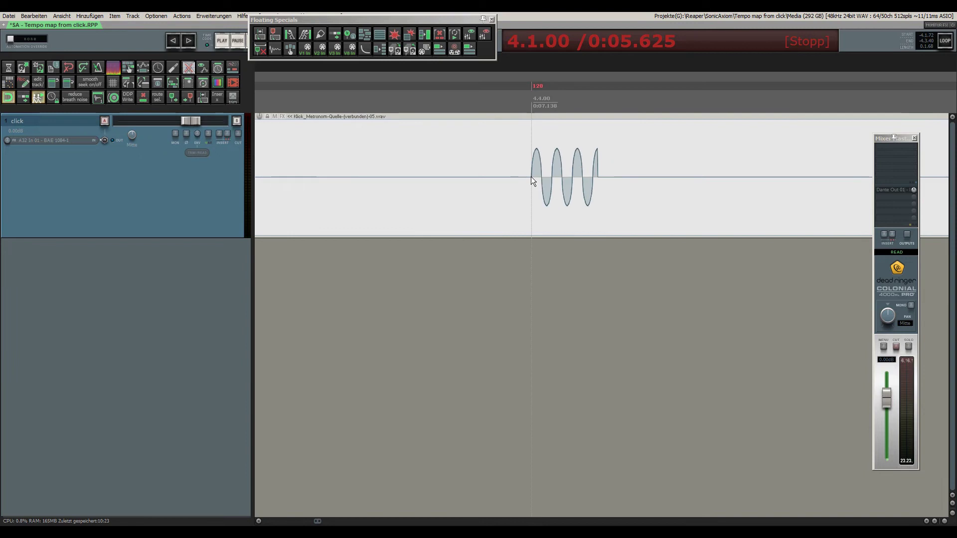
{"action": "scroll", "coordinate": [531, 176], "scroll_direction": "down", "scroll_amount": 6}
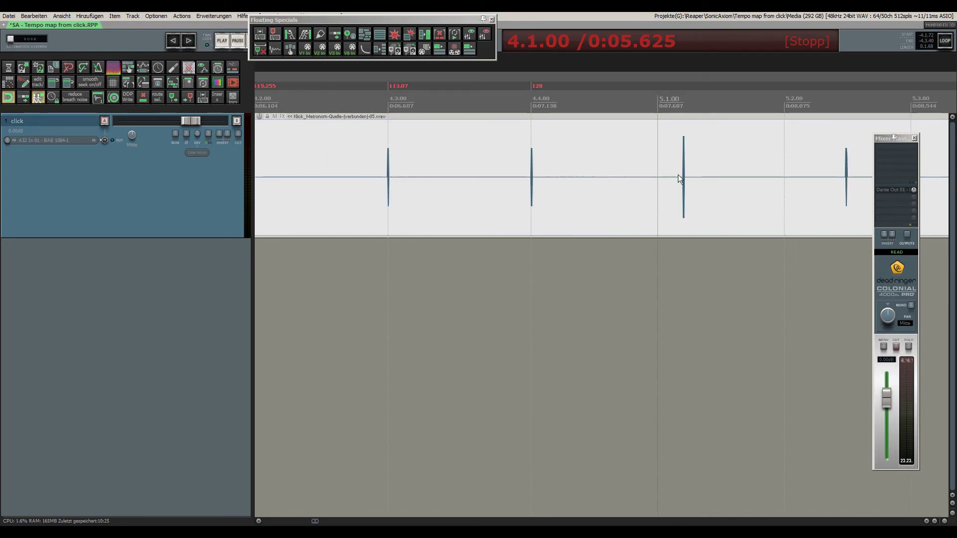
{"action": "scroll", "coordinate": [683, 174], "scroll_direction": "up", "scroll_amount": 10}
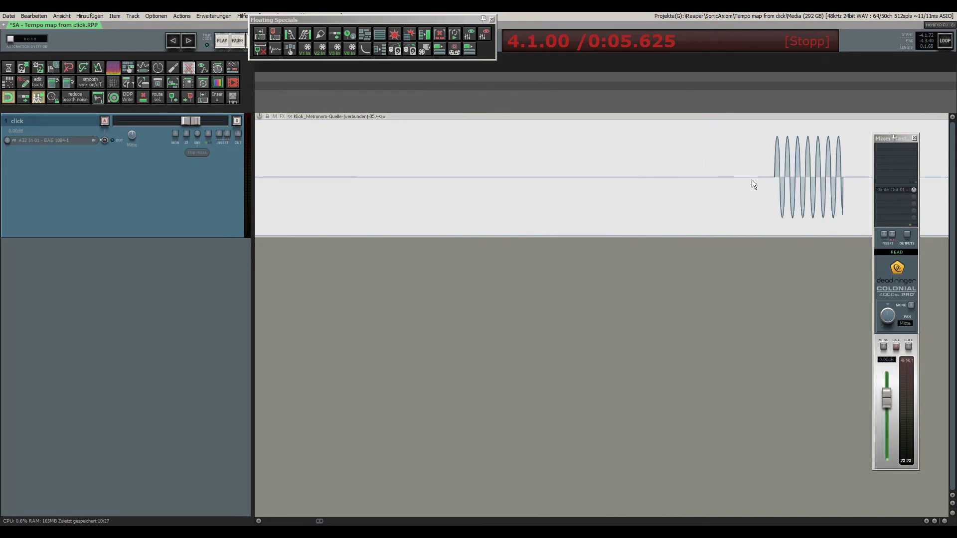
{"action": "scroll", "coordinate": [763, 175], "scroll_direction": "up", "scroll_amount": 8}
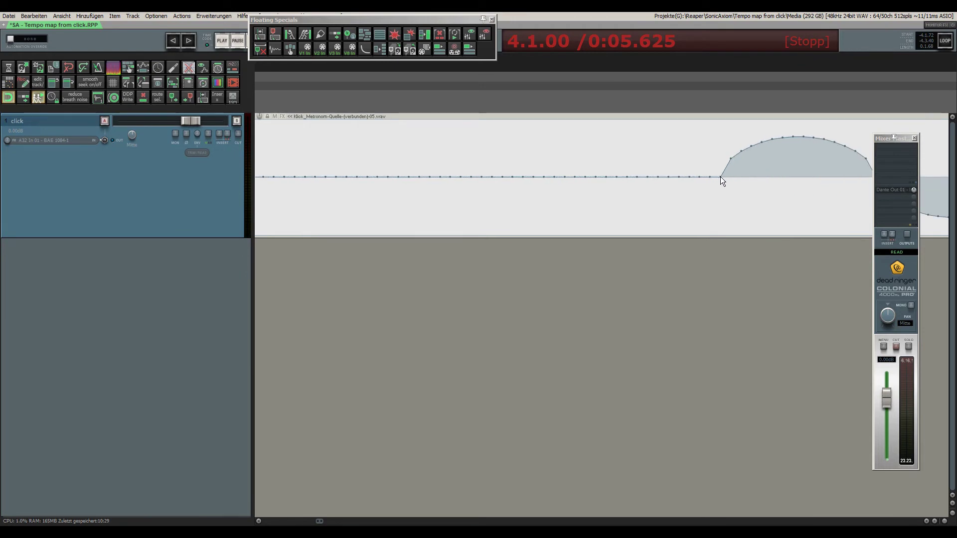
{"action": "key", "text": "shift+c"}
{"action": "scroll", "coordinate": [449, 259], "scroll_direction": "down", "scroll_amount": 8}
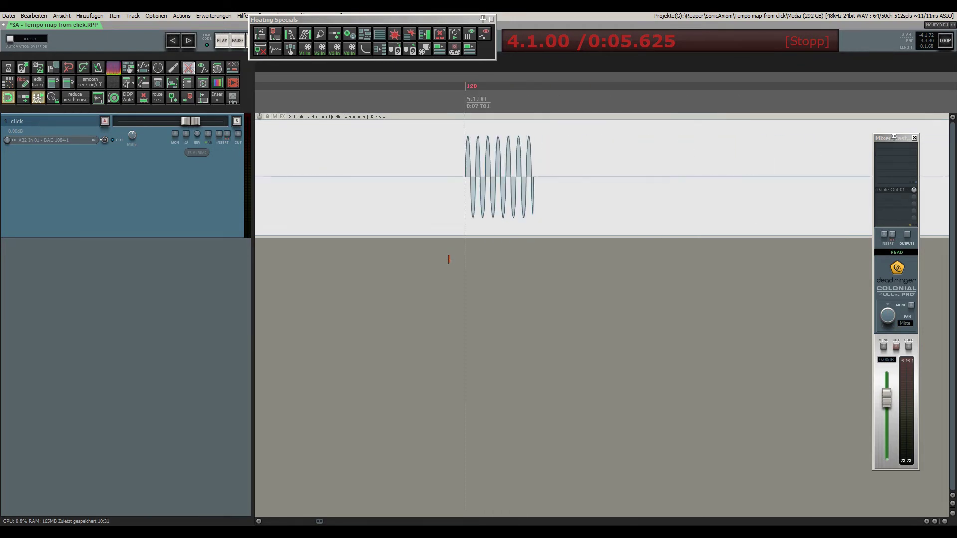
{"action": "scroll", "coordinate": [449, 259], "scroll_direction": "down", "scroll_amount": 10}
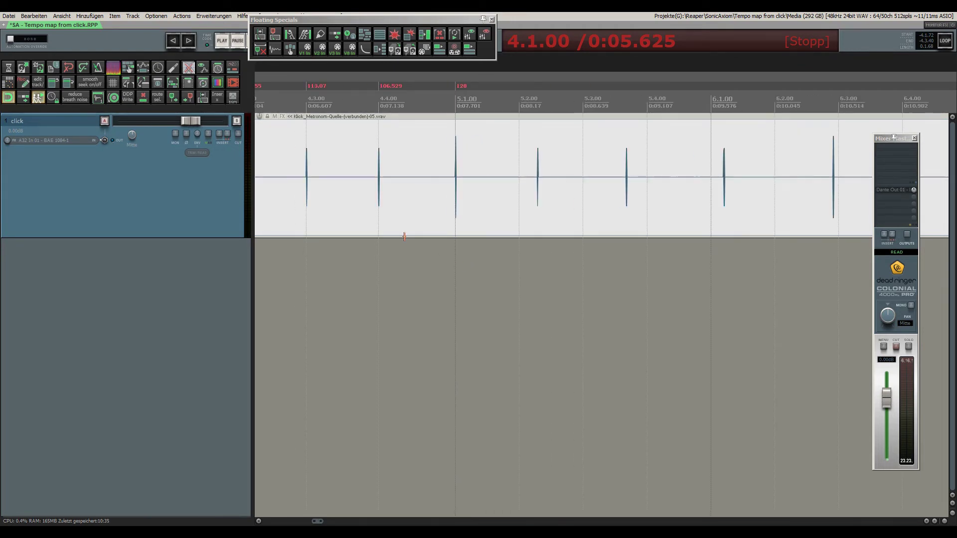
Step: Add a 128 BPM tempo marker on the beat 5.3 click at 0:08.955
{"action": "scroll", "coordinate": [533, 175], "scroll_direction": "up", "scroll_amount": 3}
{"action": "scroll", "coordinate": [470, 175], "scroll_direction": "down", "scroll_amount": 8}
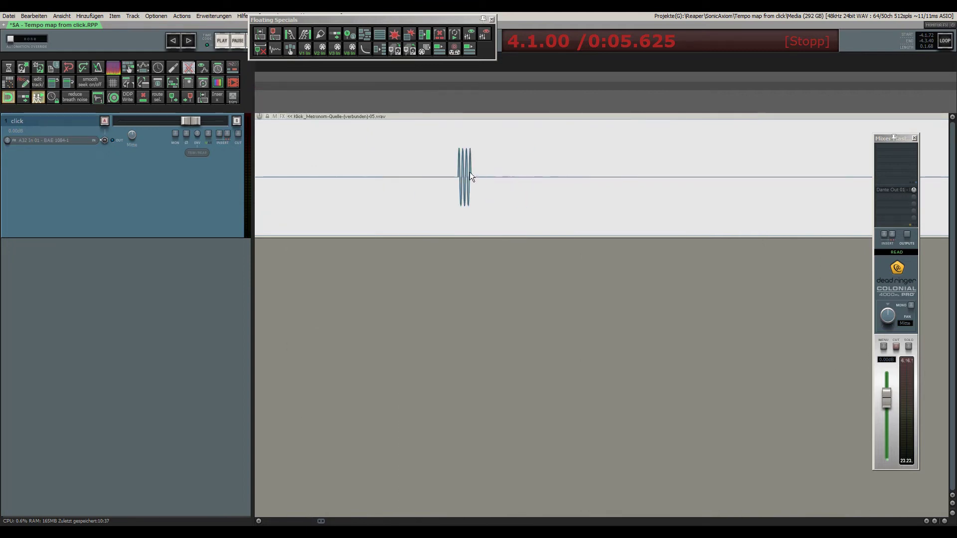
{"action": "scroll", "coordinate": [469, 176], "scroll_direction": "up", "scroll_amount": 15}
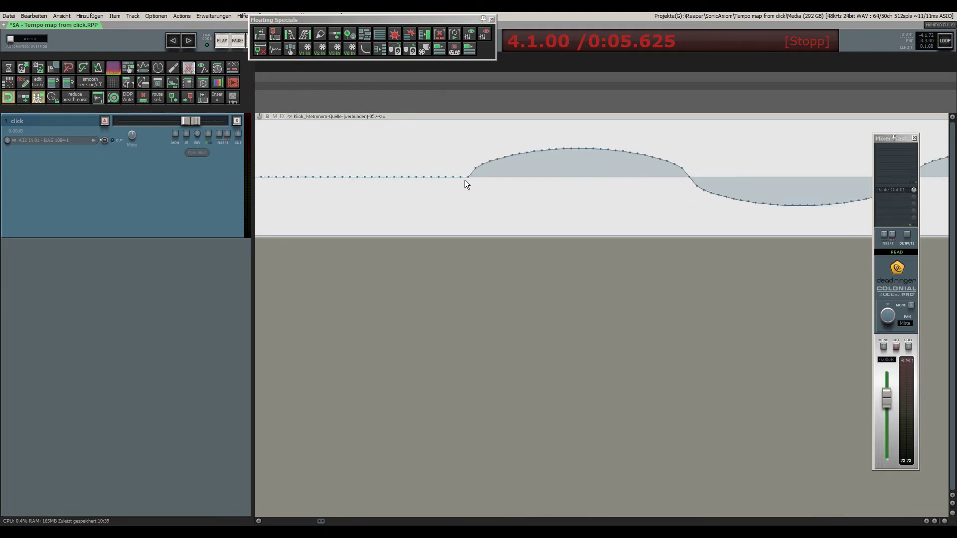
{"action": "scroll", "coordinate": [471, 181], "scroll_direction": "down", "scroll_amount": 10}
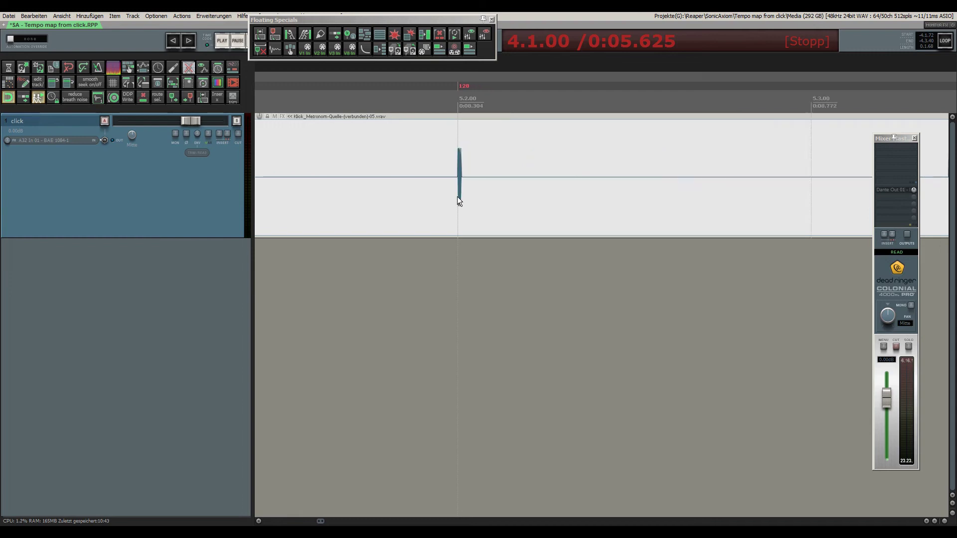
{"action": "scroll", "coordinate": [457, 197], "scroll_direction": "down", "scroll_amount": 3}
{"action": "scroll", "coordinate": [629, 185], "scroll_direction": "up", "scroll_amount": 12}
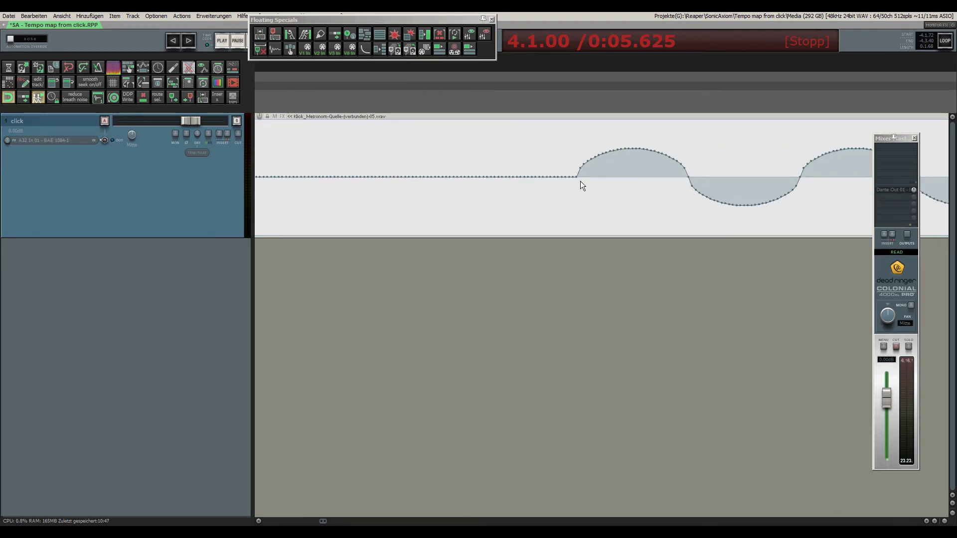
{"action": "key", "text": "shift+c"}
{"action": "scroll", "coordinate": [576, 178], "scroll_direction": "down", "scroll_amount": 4}
{"action": "scroll", "coordinate": [458, 241], "scroll_direction": "down", "scroll_amount": 3}
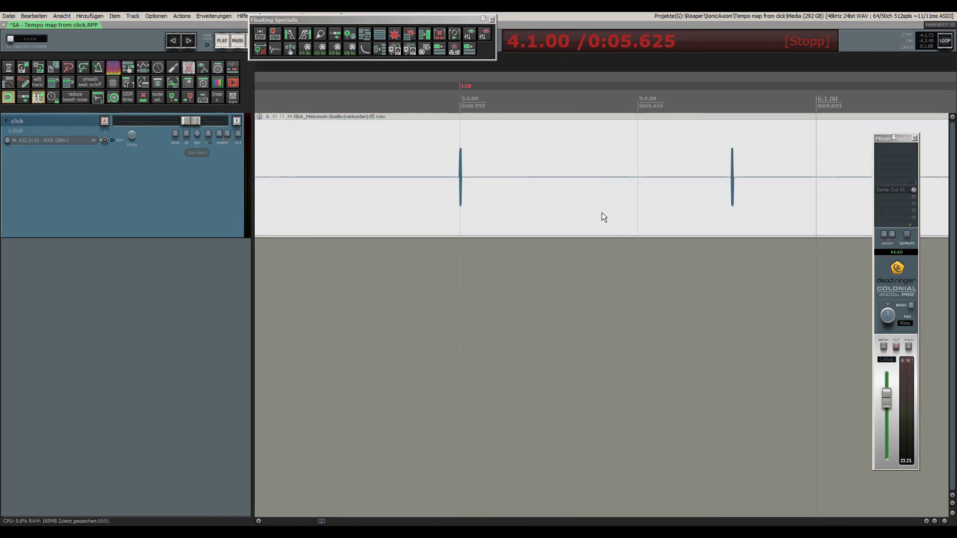
{"action": "scroll", "coordinate": [676, 183], "scroll_direction": "down", "scroll_amount": 5}
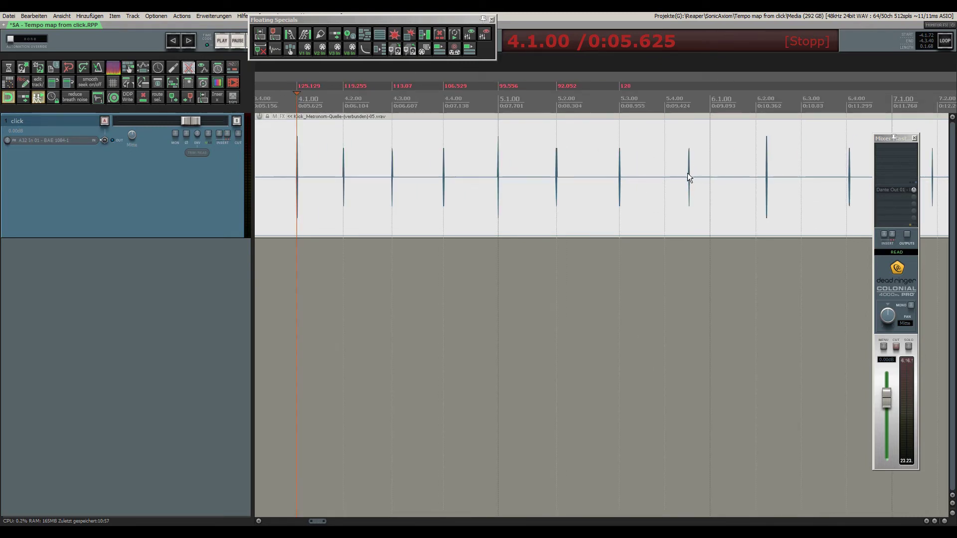
{"action": "scroll", "coordinate": [681, 173], "scroll_direction": "up", "scroll_amount": 15}
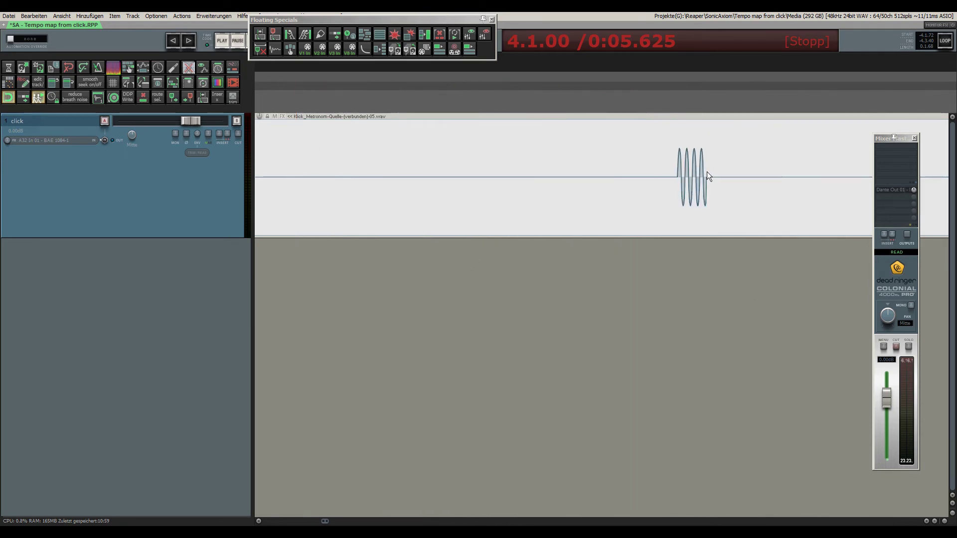
{"action": "scroll", "coordinate": [644, 172], "scroll_direction": "up", "scroll_amount": 8}
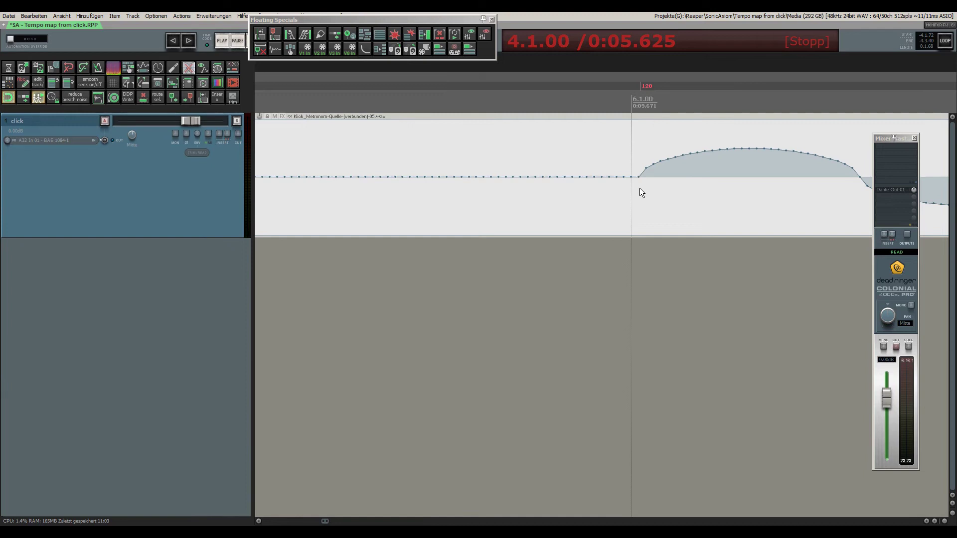
{"action": "scroll", "coordinate": [639, 188], "scroll_direction": "down", "scroll_amount": 15}
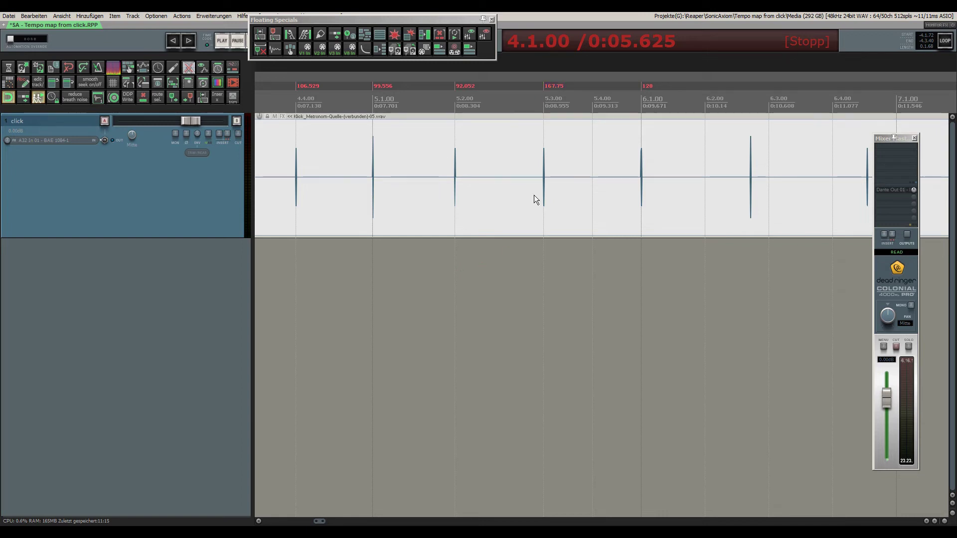
{"action": "left_click", "coordinate": [73, 68]}
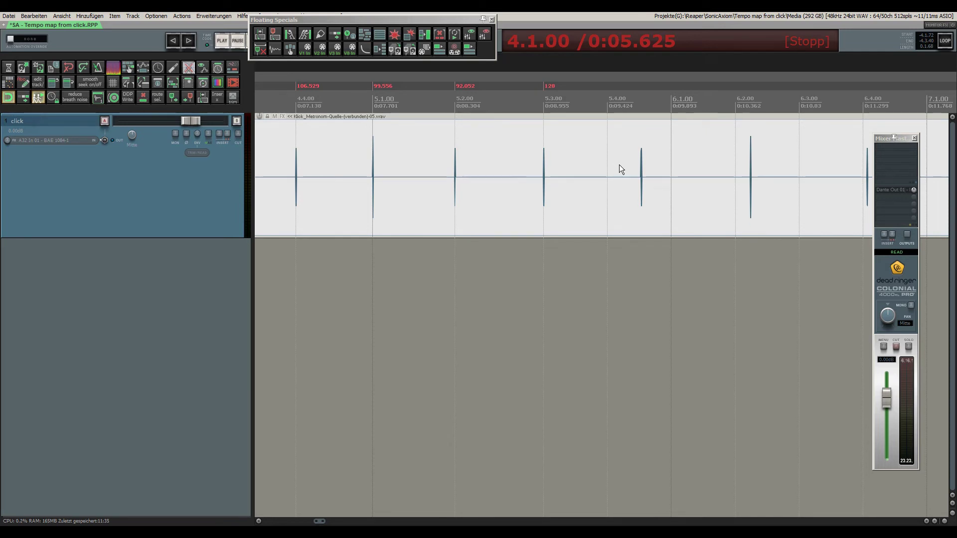
Step: Insert a tempo marker at 5.4.00 and drag it onto its click
{"action": "key", "text": "shift+c"}
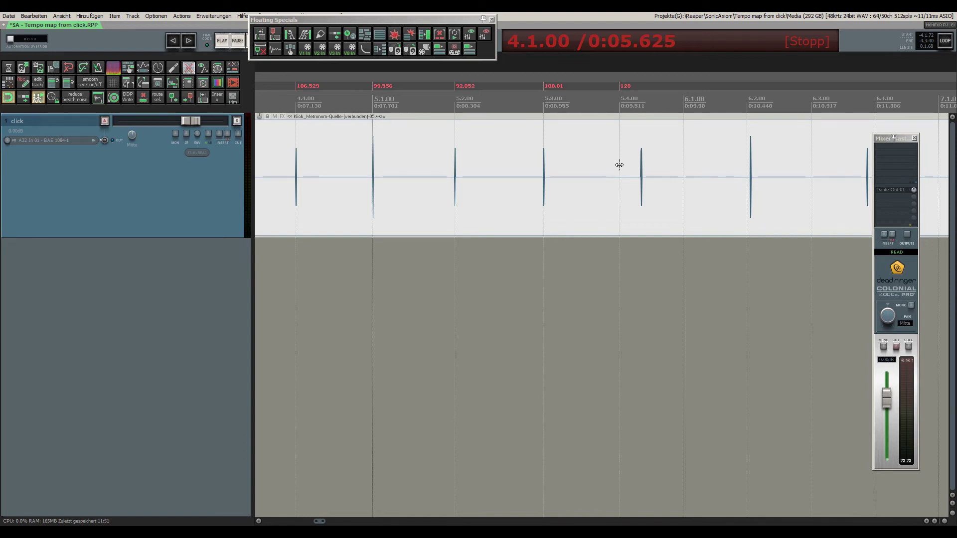
{"action": "mouse_move", "coordinate": [619, 164]}
{"action": "left_mouse_down"}
{"action": "mouse_move", "coordinate": [651, 156]}
{"action": "mouse_move", "coordinate": [618, 157]}
{"action": "mouse_move", "coordinate": [638, 157]}
{"action": "left_mouse_up"}
{"action": "scroll", "coordinate": [637, 158], "scroll_direction": "up", "scroll_amount": 5}
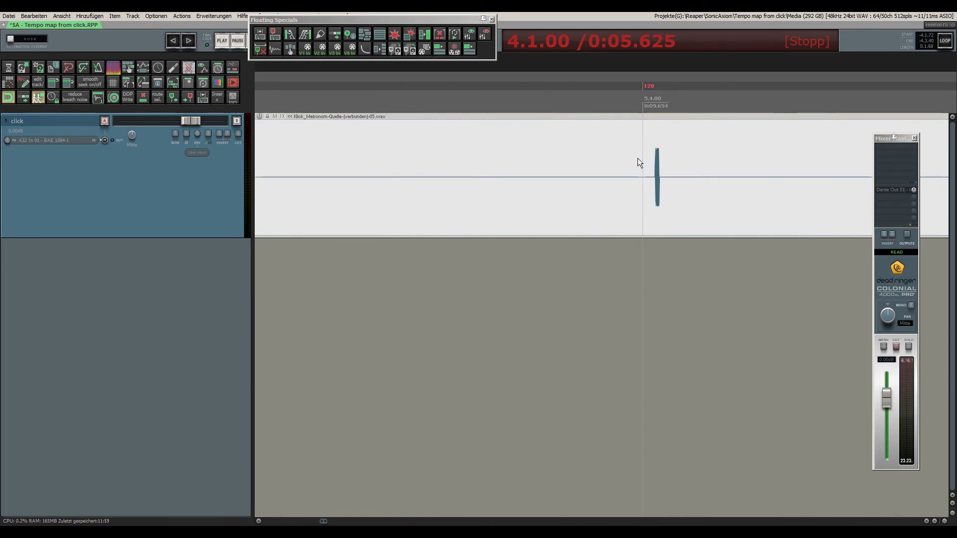
{"action": "scroll", "coordinate": [598, 163], "scroll_direction": "up", "scroll_amount": 2}
{"action": "scroll", "coordinate": [587, 165], "scroll_direction": "up", "scroll_amount": 2}
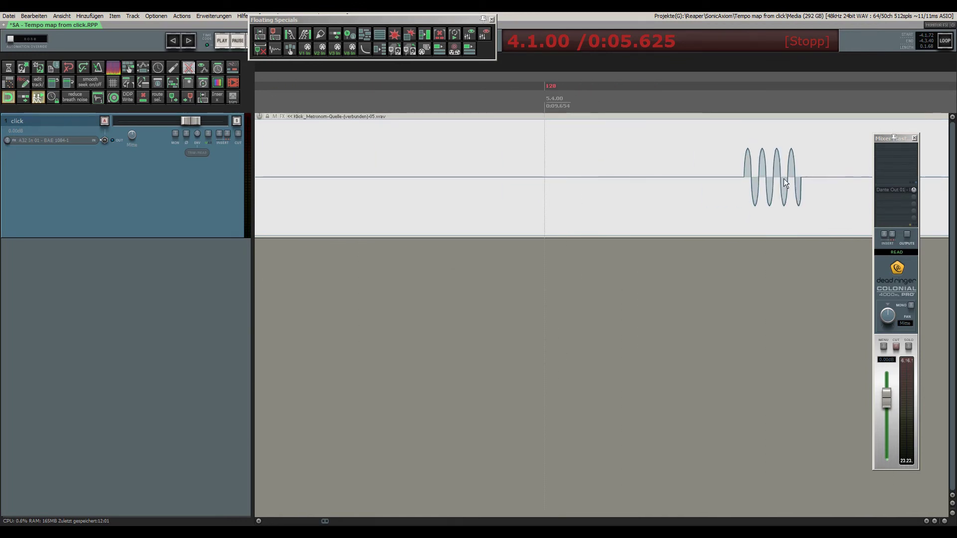
{"action": "scroll", "coordinate": [786, 170], "scroll_direction": "up", "scroll_amount": 6}
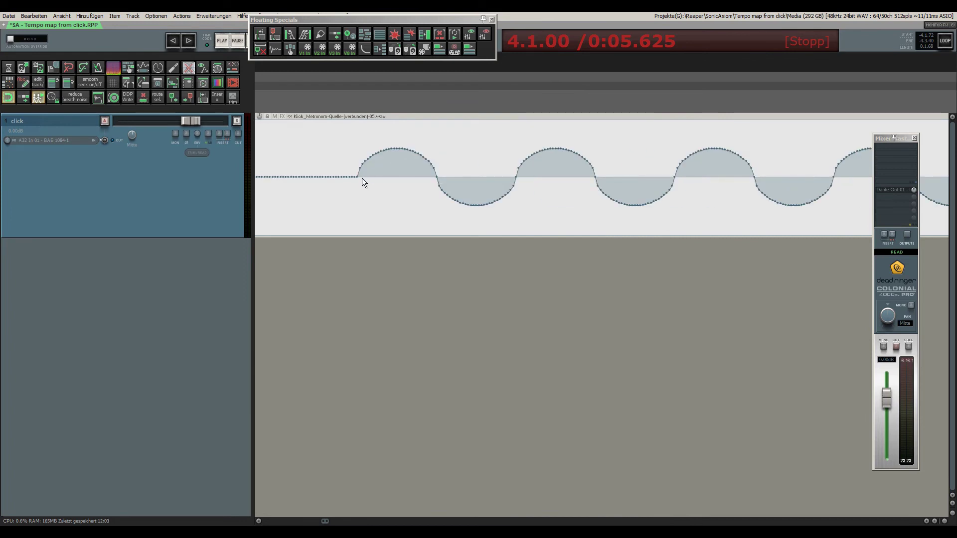
{"action": "scroll", "coordinate": [358, 181], "scroll_direction": "up", "scroll_amount": 3}
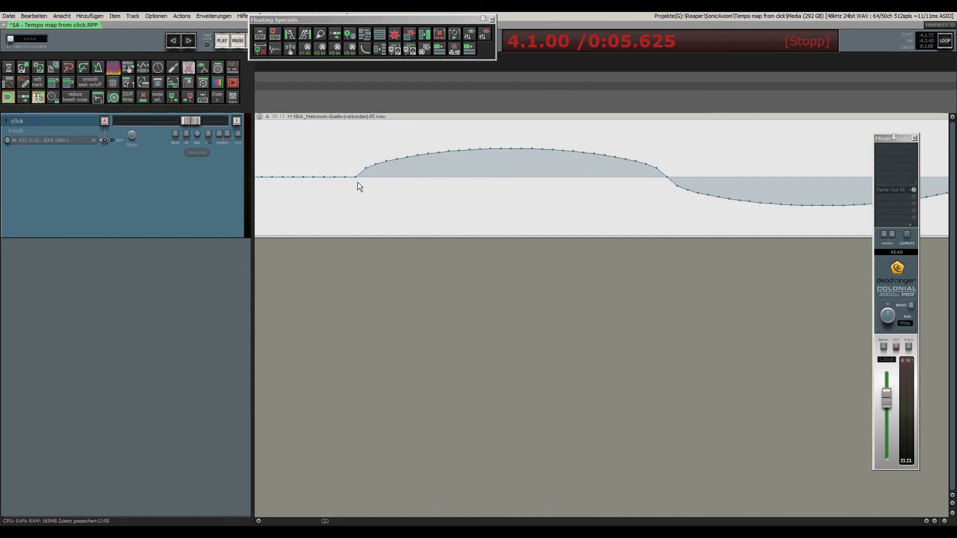
Step: Add a 128 BPM tempo marker exactly at the 5.4.00 click transient, 0:09.671
{"action": "key", "text": "shift+c"}
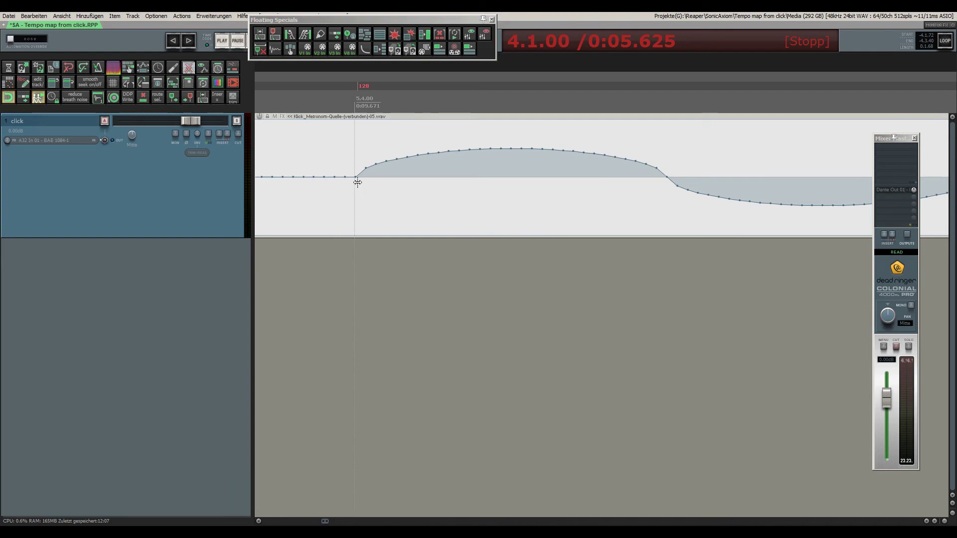
{"action": "scroll", "coordinate": [471, 204], "scroll_direction": "down", "scroll_amount": 8}
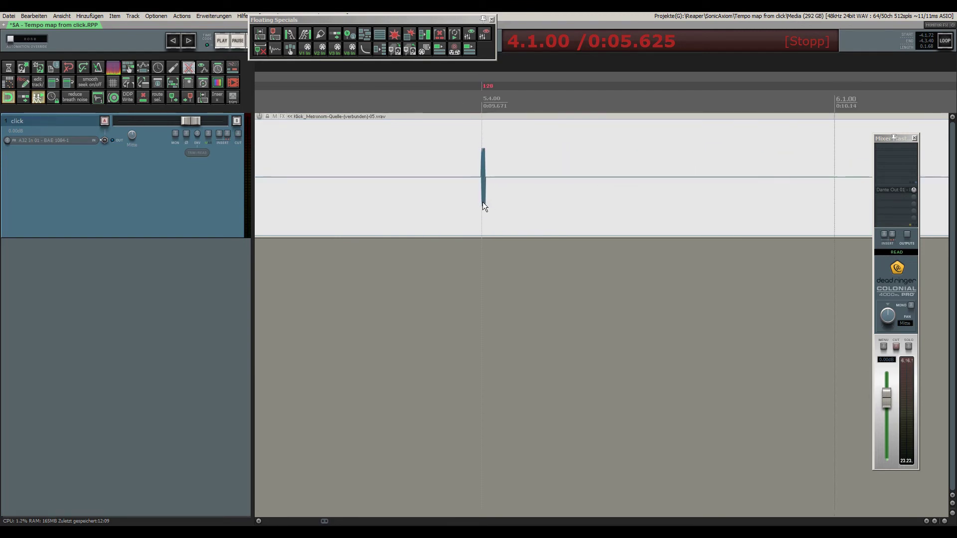
{"action": "scroll", "coordinate": [483, 202], "scroll_direction": "down", "scroll_amount": 6}
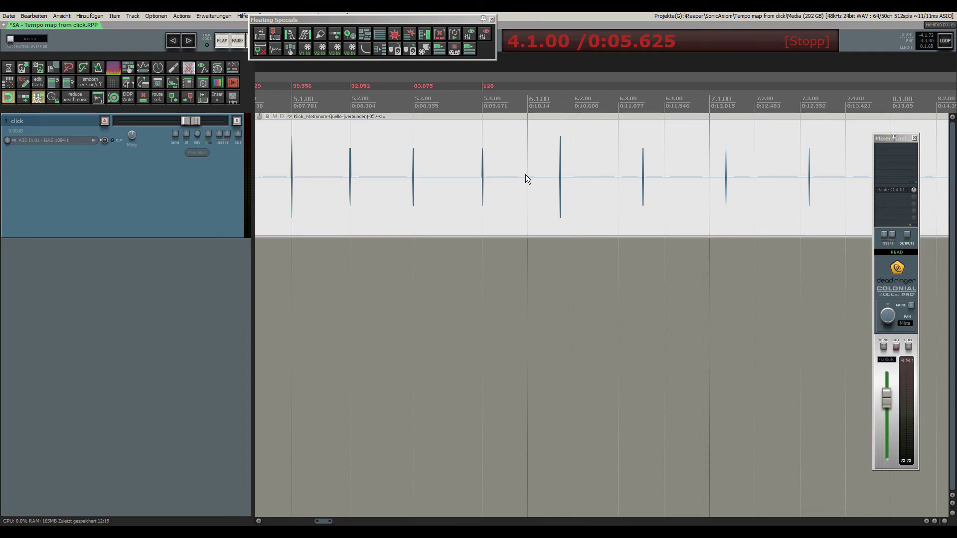
Step: Insert a tempo marker at bar 6 and drag 6.1.00 onto its click at 0:10.473
{"action": "scroll", "coordinate": [558, 171], "scroll_direction": "up", "scroll_amount": 3}
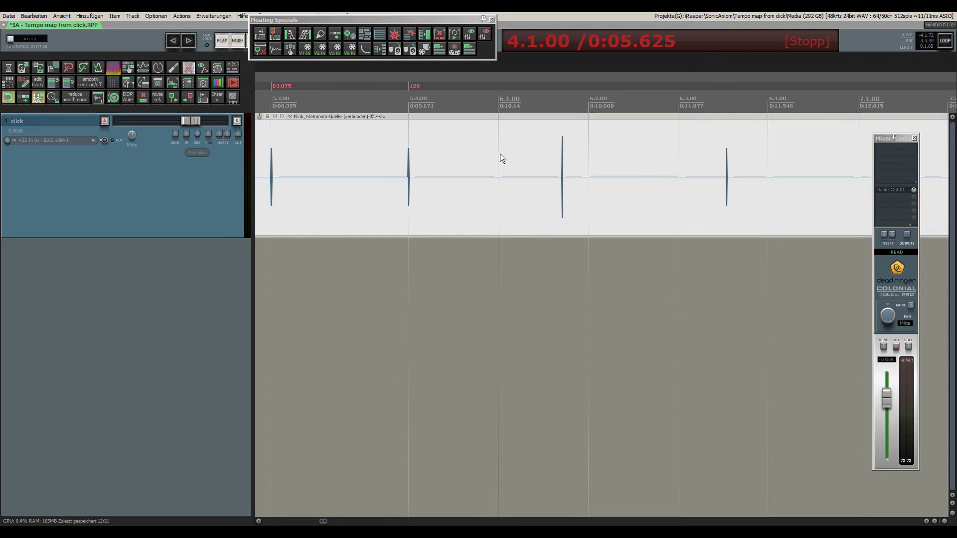
{"action": "key", "text": "shift+c"}
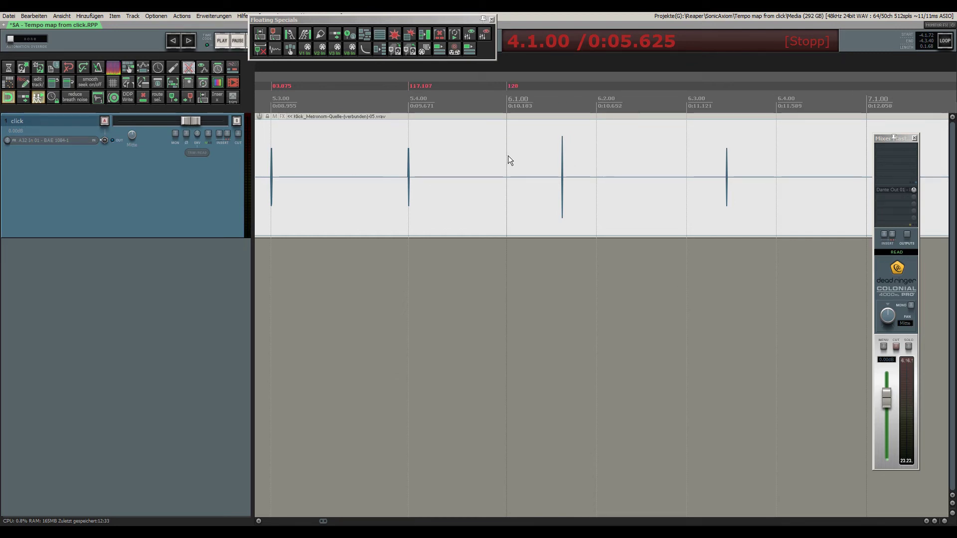
{"action": "left_click_drag", "start_coordinate": [508, 156], "coordinate": [562, 156]}
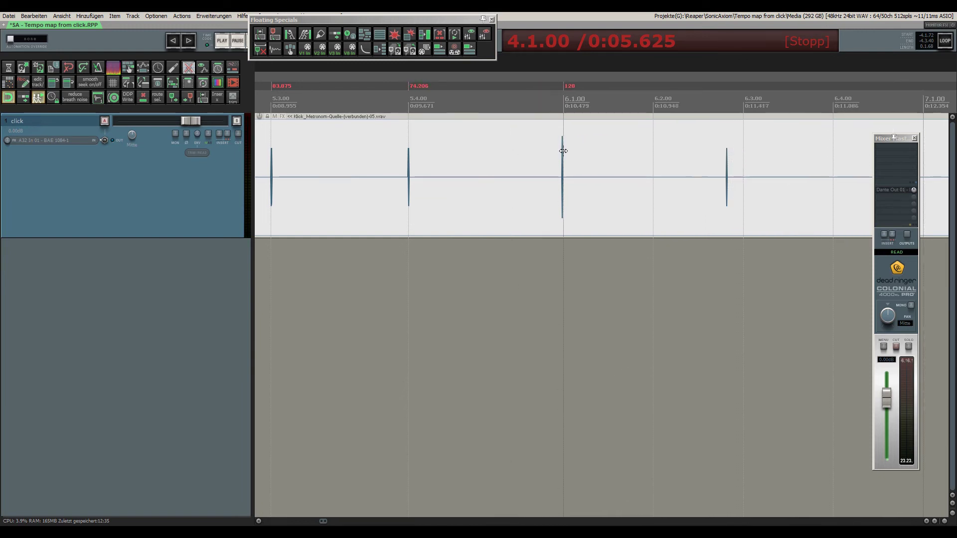
{"action": "scroll", "coordinate": [568, 180], "scroll_direction": "up", "scroll_amount": 12}
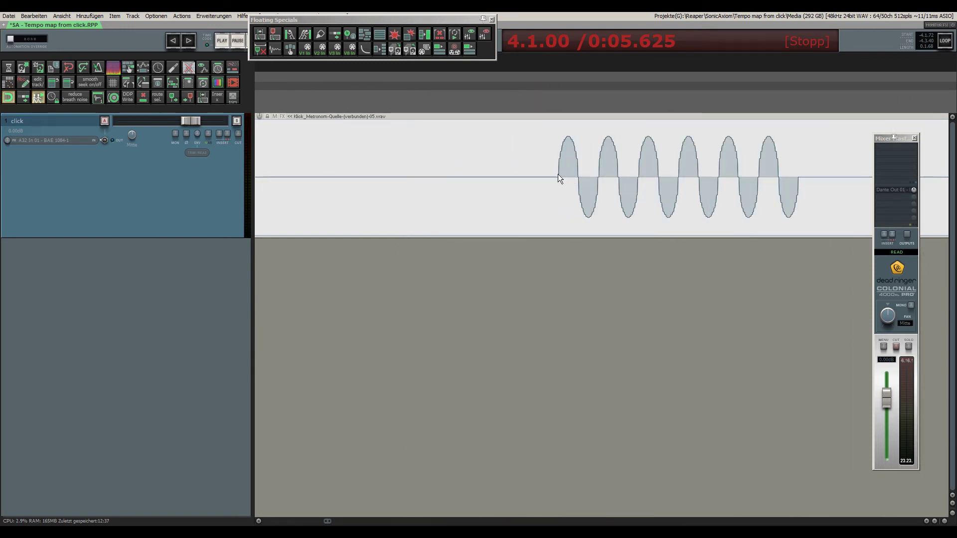
{"action": "scroll", "coordinate": [570, 180], "scroll_direction": "down", "scroll_amount": 12}
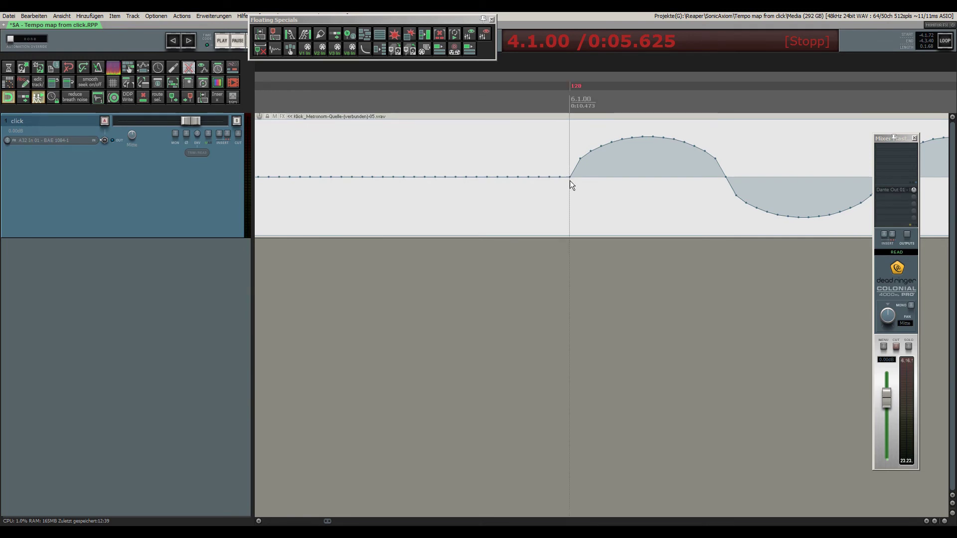
{"action": "scroll", "coordinate": [511, 233], "scroll_direction": "down", "scroll_amount": 6}
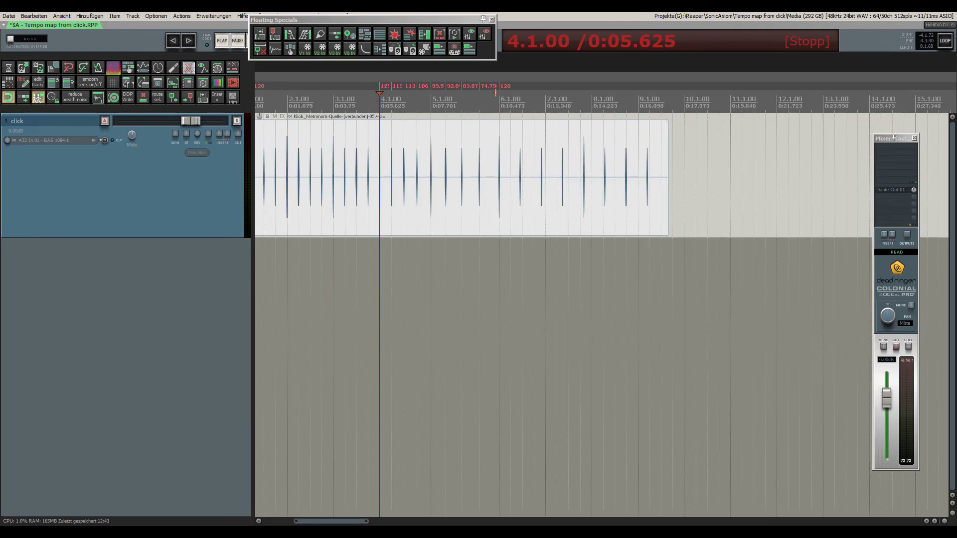
Step: Drag beat 6.2.00 onto its click to create a tempo marker there
{"action": "scroll", "coordinate": [894, 138], "scroll_direction": "up", "scroll_amount": 5}
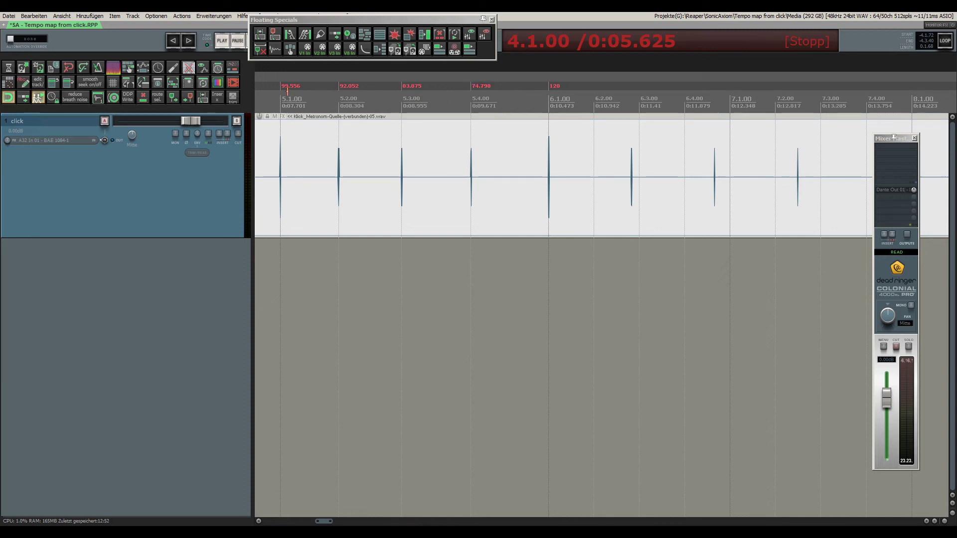
{"action": "scroll", "coordinate": [424, 175], "scroll_direction": "down", "scroll_amount": 3}
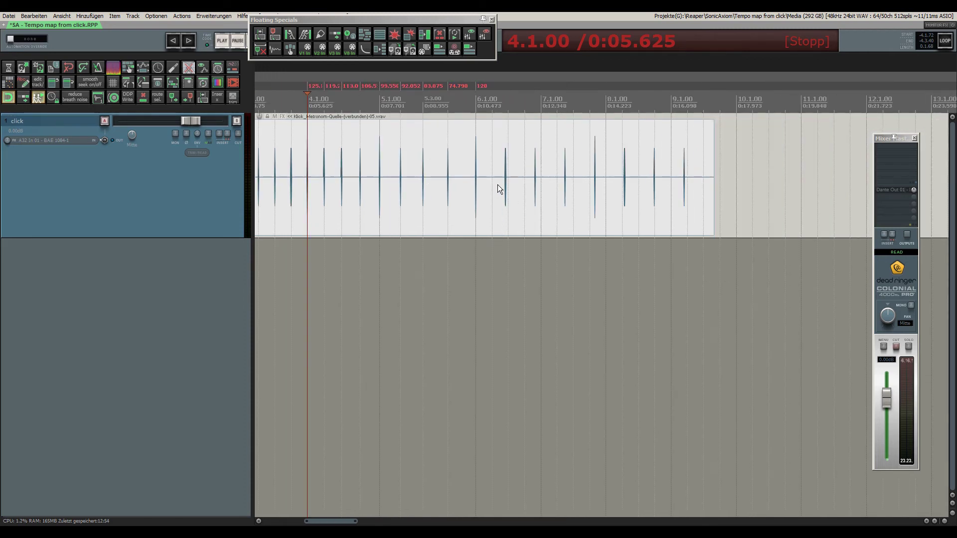
{"action": "scroll", "coordinate": [493, 181], "scroll_direction": "up", "scroll_amount": 6}
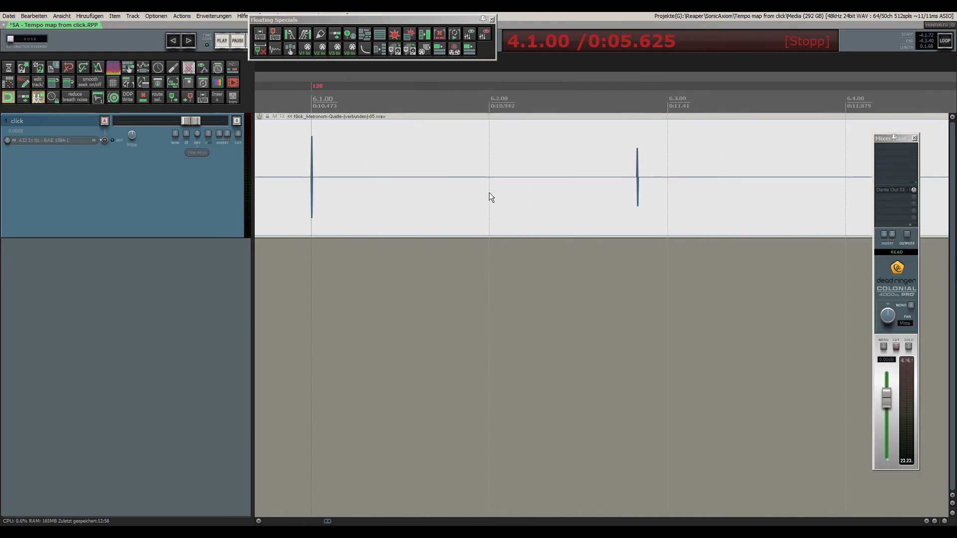
{"action": "left_click_drag", "start_coordinate": [496, 199], "coordinate": [638, 190]}
{"action": "scroll", "coordinate": [637, 184], "scroll_direction": "up", "scroll_amount": 15}
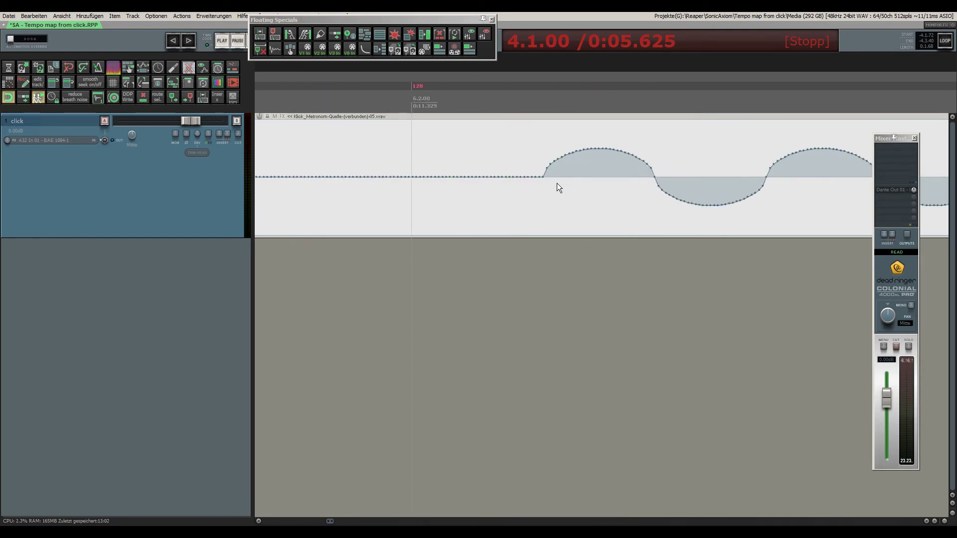
{"action": "scroll", "coordinate": [528, 179], "scroll_direction": "down", "scroll_amount": 10}
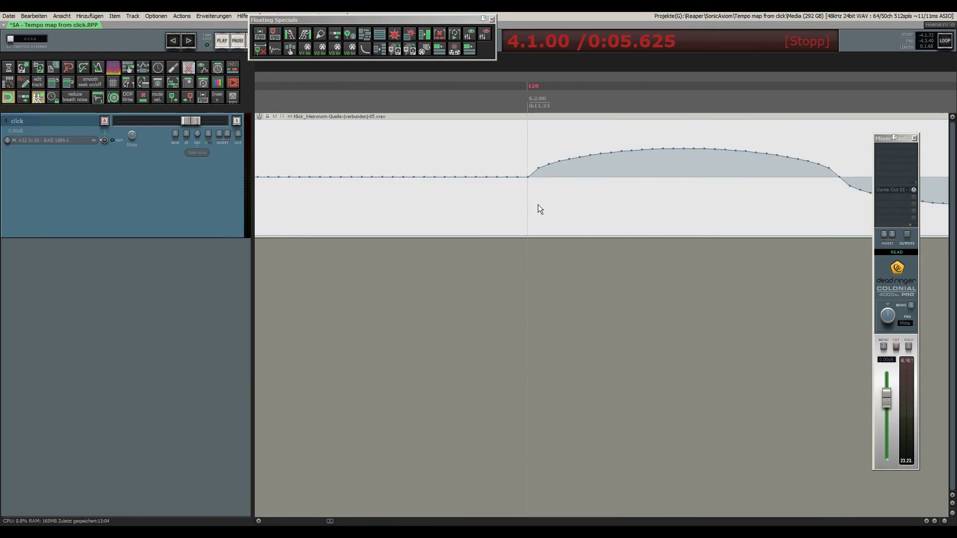
{"action": "scroll", "coordinate": [527, 242], "scroll_direction": "down", "scroll_amount": 6}
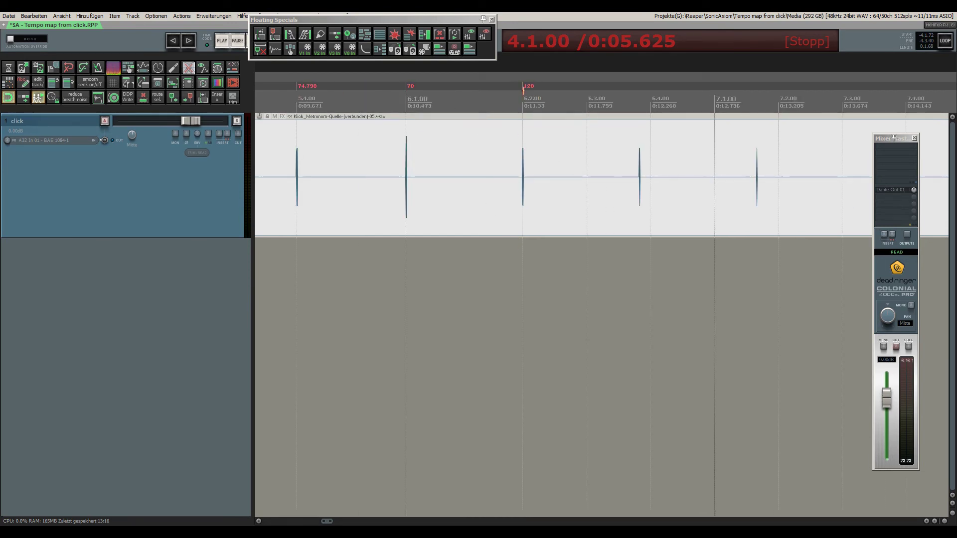
{"action": "scroll", "coordinate": [533, 87], "scroll_direction": "up", "scroll_amount": 8}
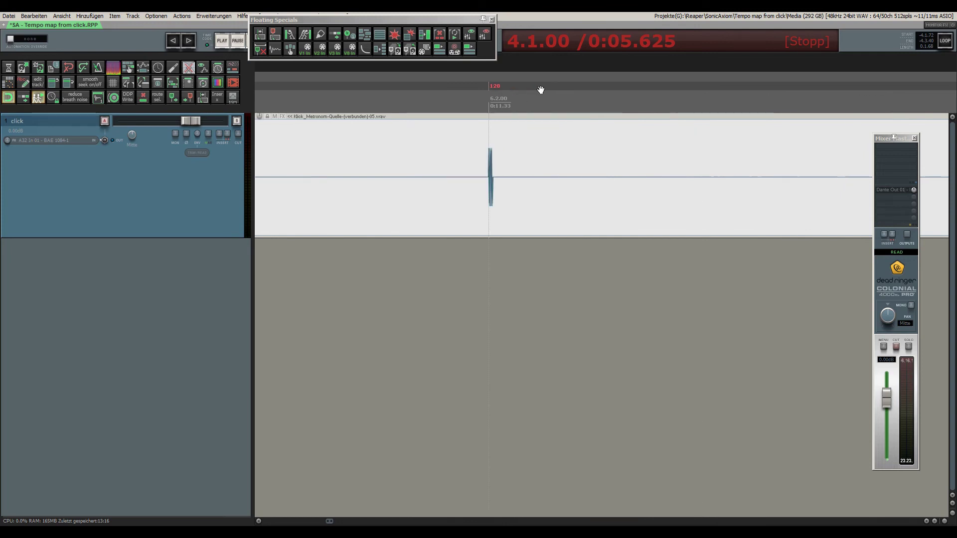
Step: Change the 128 BPM tempo marker to 70 BPM
{"action": "double_click", "coordinate": [495, 88]}
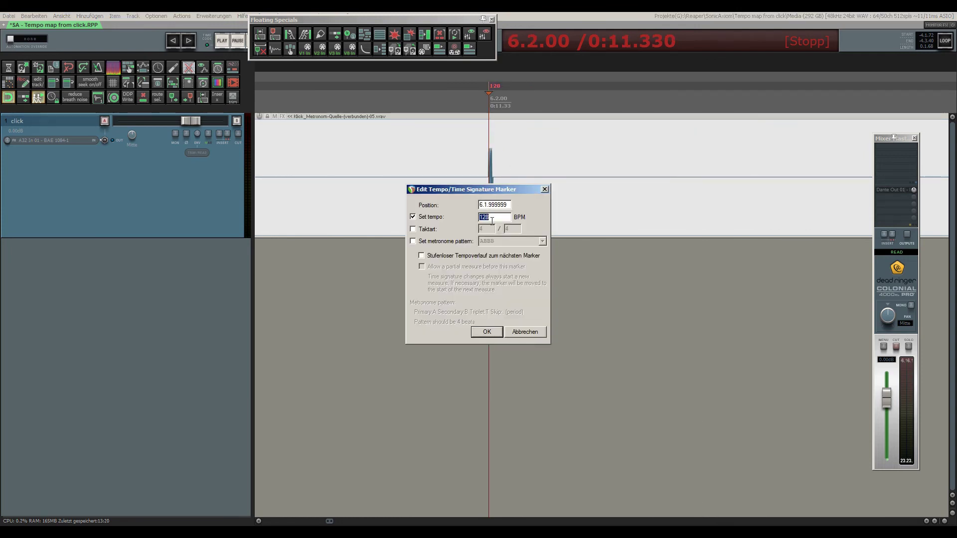
{"action": "type", "text": "70"}
{"action": "left_click", "coordinate": [486, 332]}
{"action": "scroll", "coordinate": [536, 192], "scroll_direction": "down", "scroll_amount": 6}
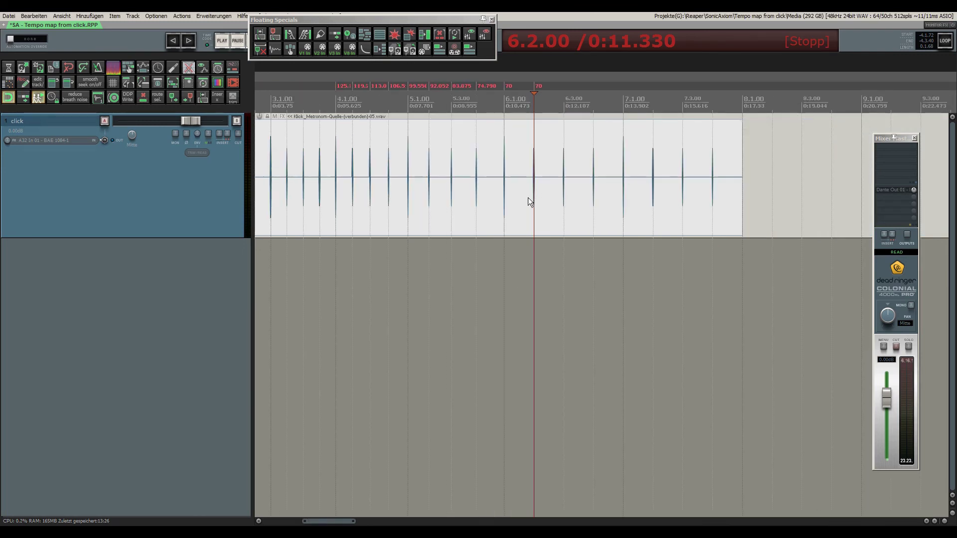
{"action": "scroll", "coordinate": [560, 166], "scroll_direction": "up", "scroll_amount": 1}
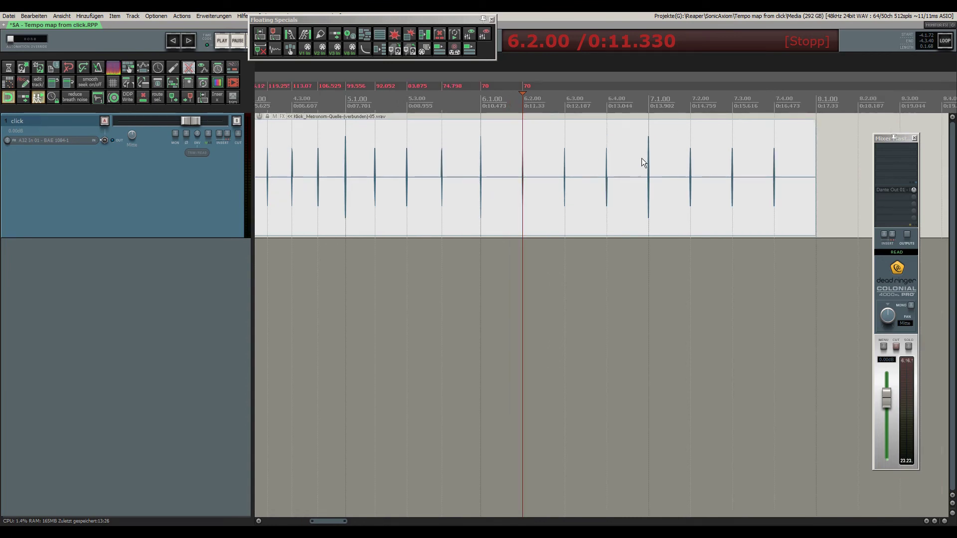
{"action": "scroll", "coordinate": [564, 162], "scroll_direction": "up", "scroll_amount": 15}
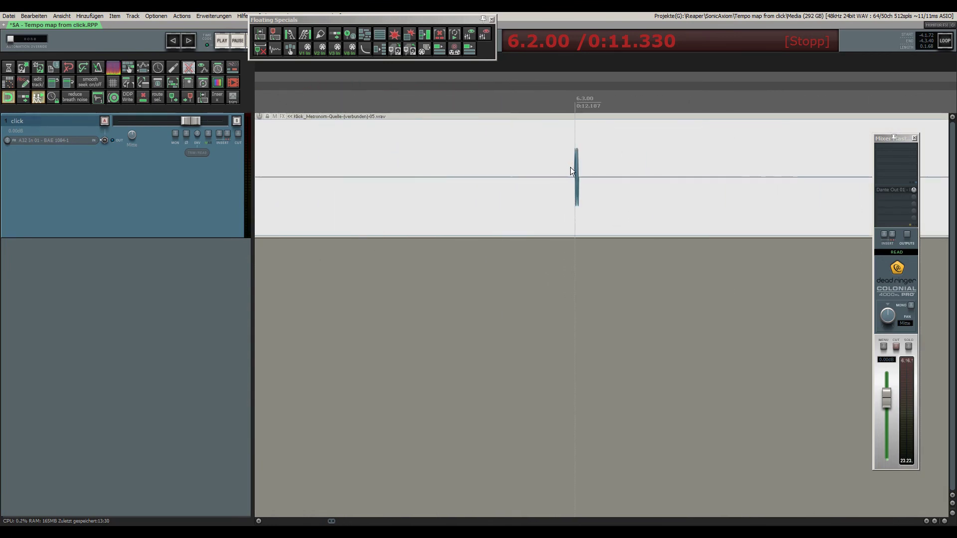
{"action": "scroll", "coordinate": [579, 168], "scroll_direction": "up", "scroll_amount": 6}
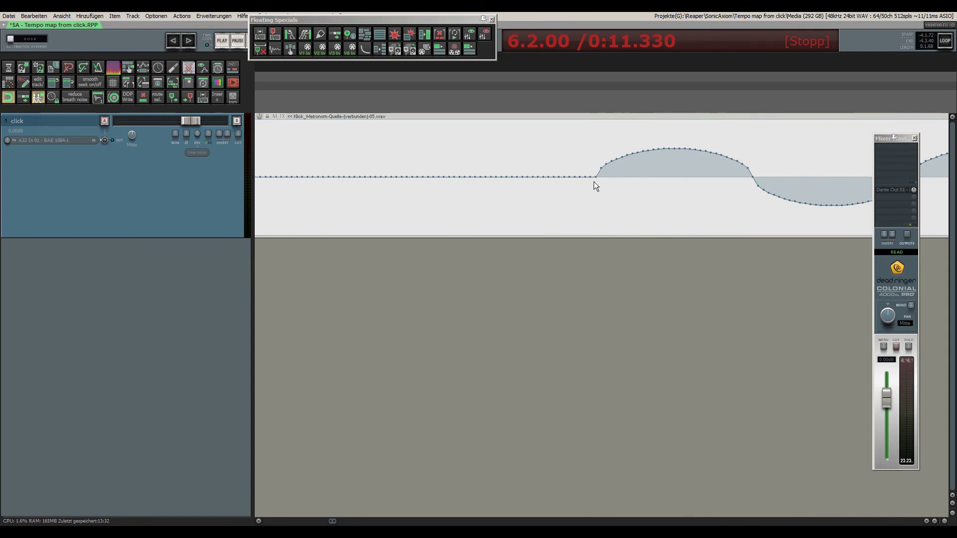
{"action": "scroll", "coordinate": [593, 182], "scroll_direction": "down", "scroll_amount": 4}
{"action": "scroll", "coordinate": [594, 182], "scroll_direction": "up", "scroll_amount": 3}
{"action": "scroll", "coordinate": [593, 181], "scroll_direction": "down", "scroll_amount": 8}
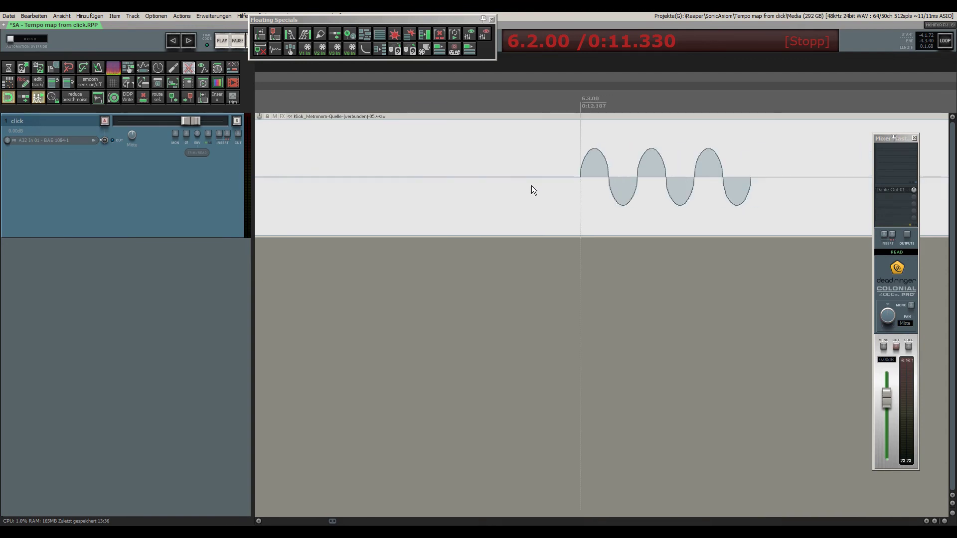
{"action": "scroll", "coordinate": [436, 199], "scroll_direction": "down", "scroll_amount": 12}
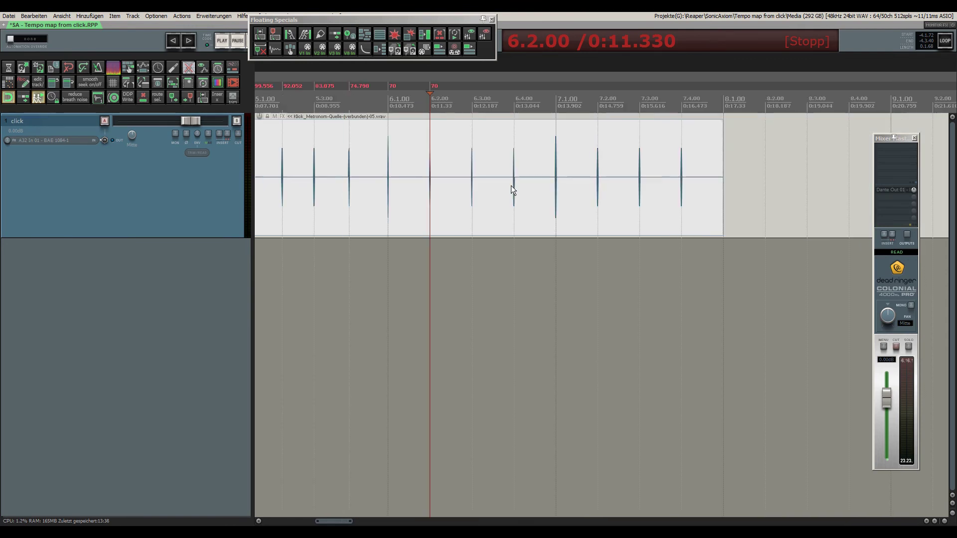
{"action": "scroll", "coordinate": [631, 179], "scroll_direction": "up", "scroll_amount": 15}
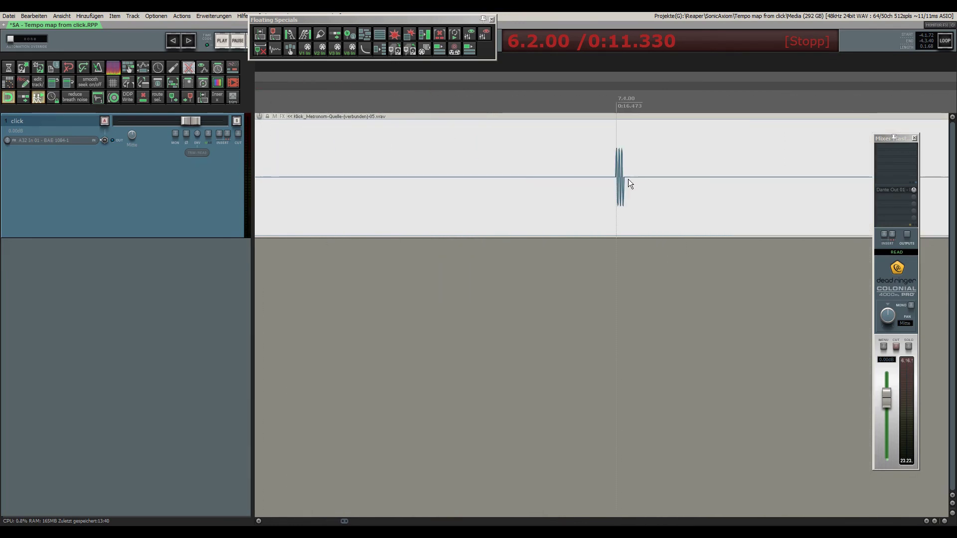
{"action": "scroll", "coordinate": [626, 189], "scroll_direction": "down", "scroll_amount": 15}
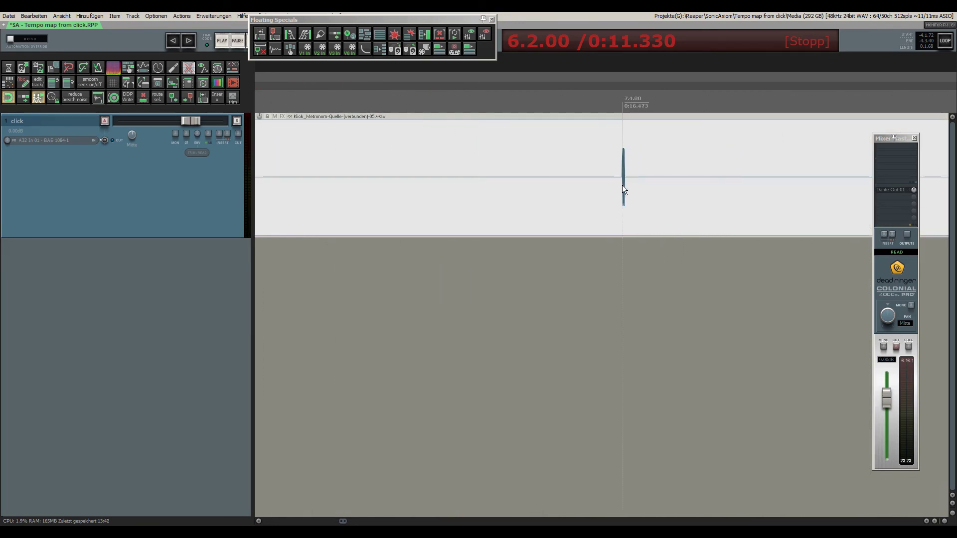
{"action": "scroll", "coordinate": [625, 188], "scroll_direction": "down", "scroll_amount": 5}
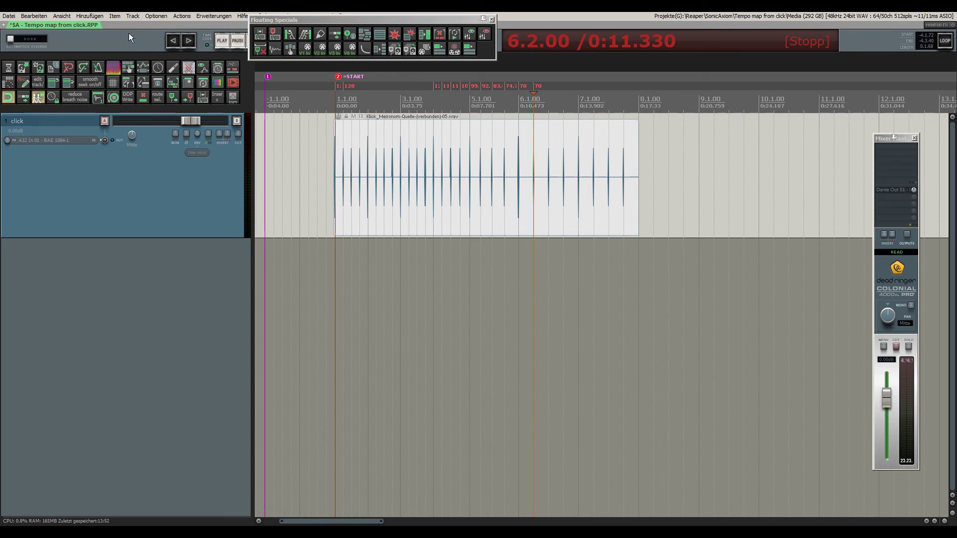
Step: Revert through Undo History to the 03:27:49 state, leaving only the 120 and 128 markers
{"action": "left_click_drag", "start_coordinate": [278, 20], "coordinate": [293, 24]}
{"action": "left_click", "coordinate": [260, 15]}
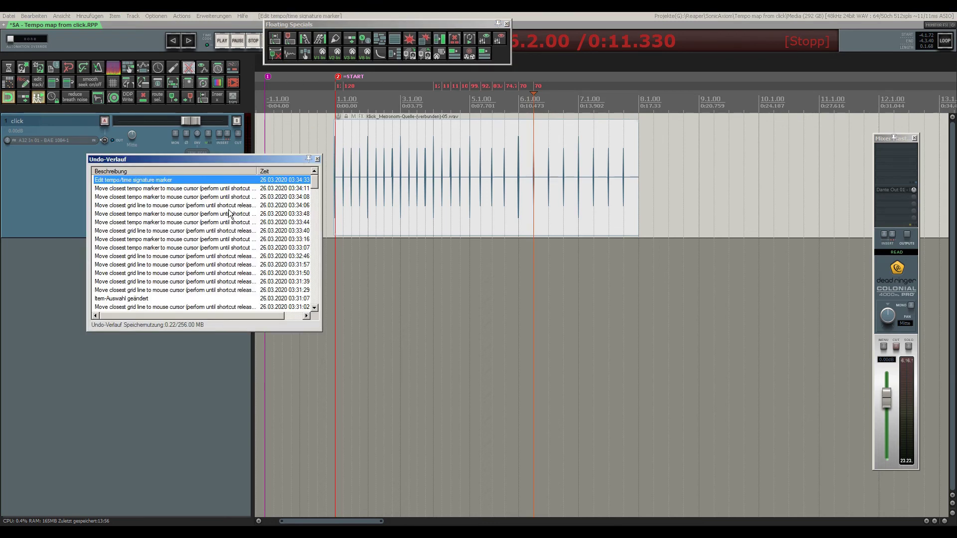
{"action": "left_click", "coordinate": [150, 239]}
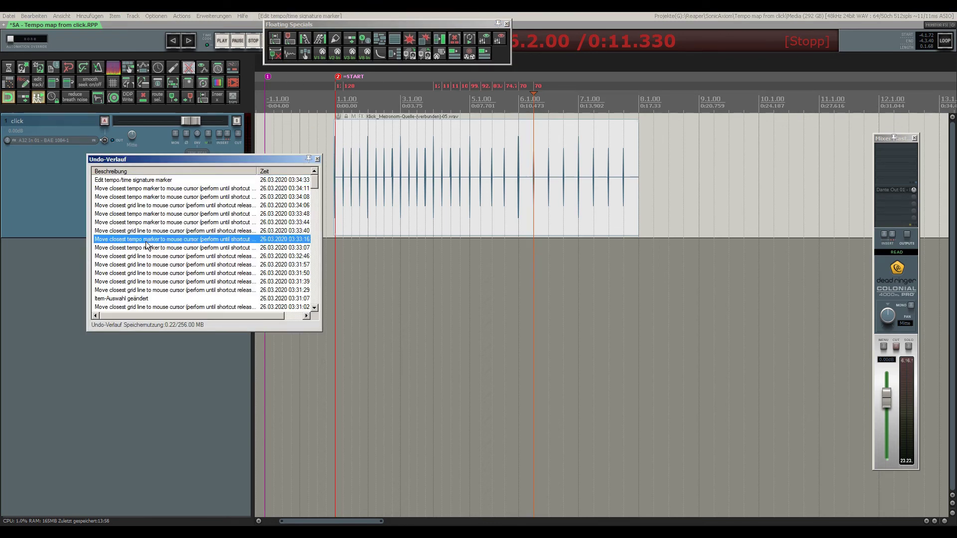
{"action": "scroll", "coordinate": [149, 245], "scroll_direction": "down", "scroll_amount": 3}
{"action": "left_click", "coordinate": [148, 248]}
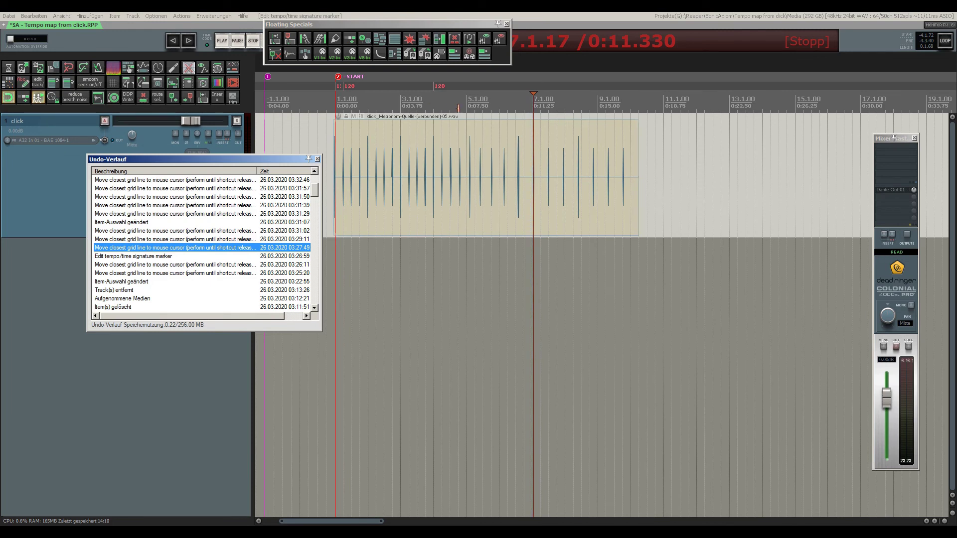
{"action": "scroll", "coordinate": [530, 154], "scroll_direction": "up", "scroll_amount": 5}
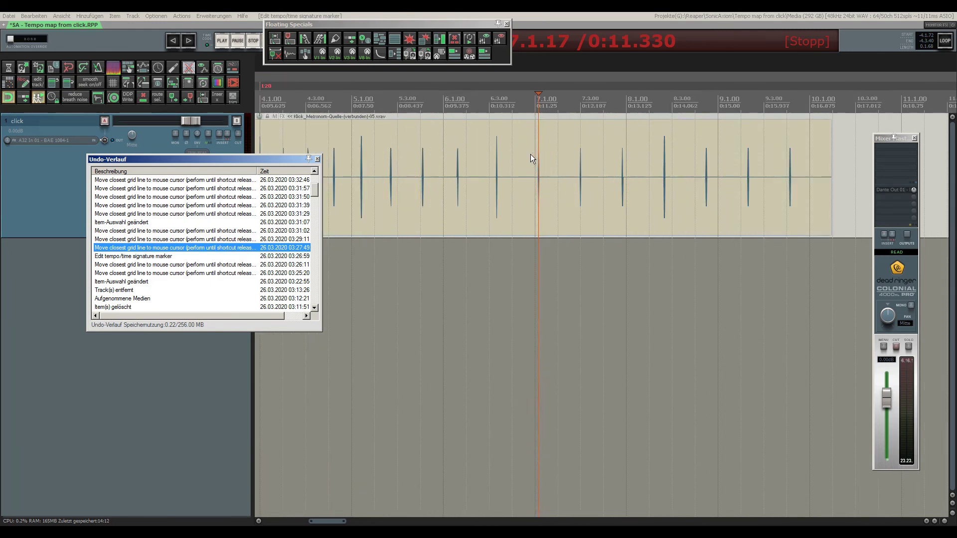
{"action": "scroll", "coordinate": [536, 146], "scroll_direction": "up", "scroll_amount": 5}
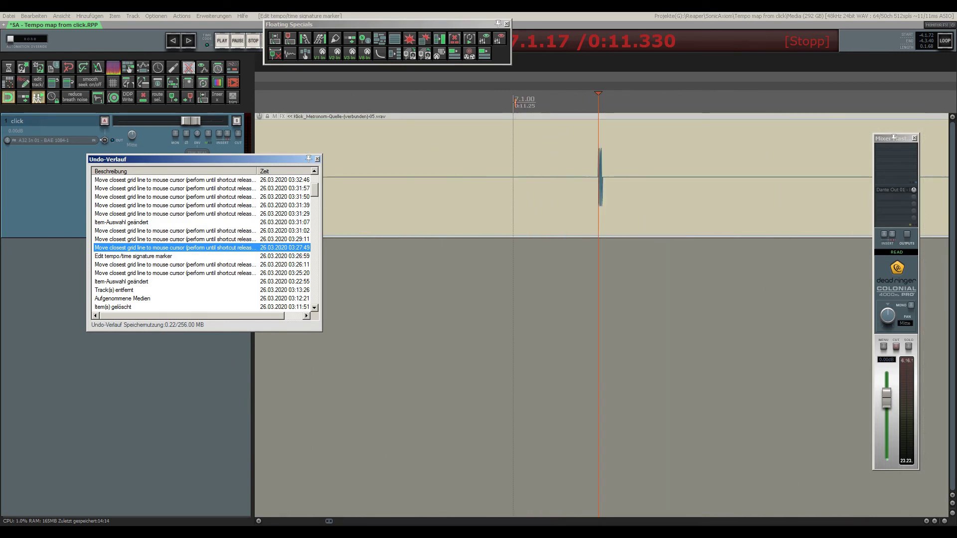
{"action": "left_click", "coordinate": [317, 159]}
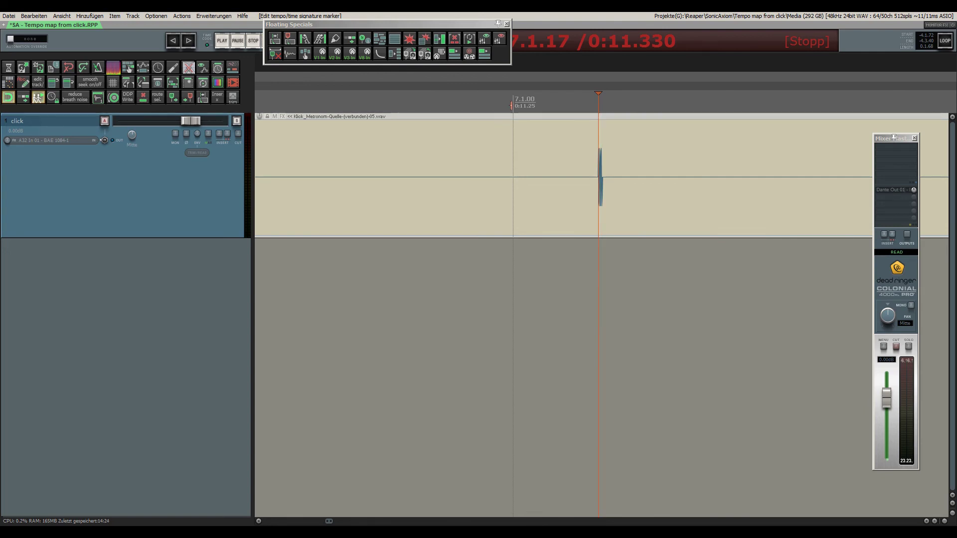
Step: Snap the nearest grid line to the bar-7 click and set that marker to 70 BPM
{"action": "key", "text": "t"}
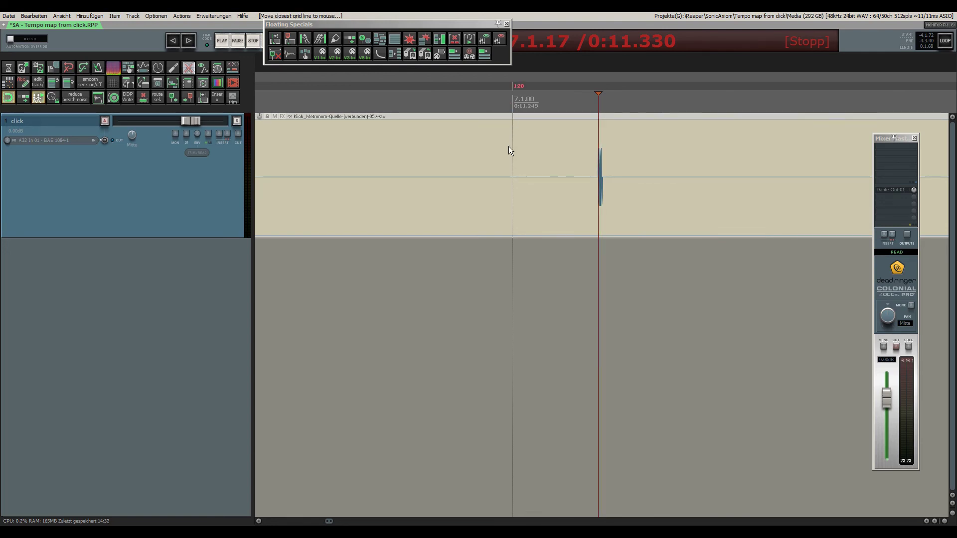
{"action": "scroll", "coordinate": [548, 177], "scroll_direction": "down", "scroll_amount": 3}
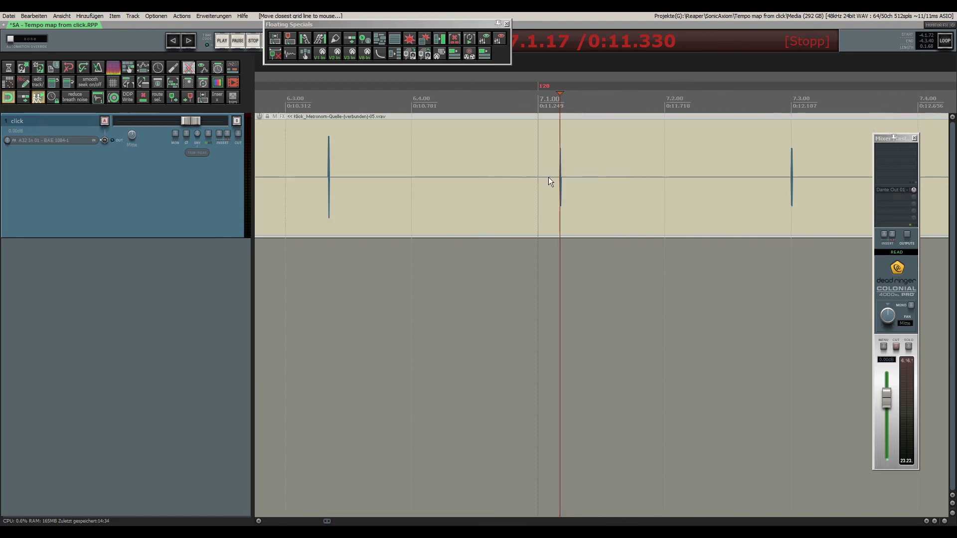
{"action": "double_click", "coordinate": [544, 86]}
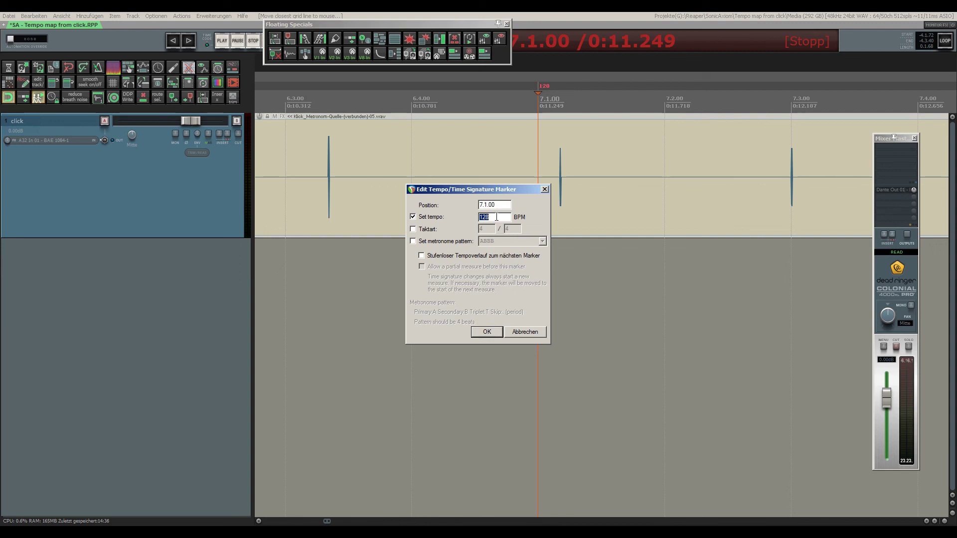
{"action": "type", "text": "70"}
{"action": "left_click", "coordinate": [487, 331]}
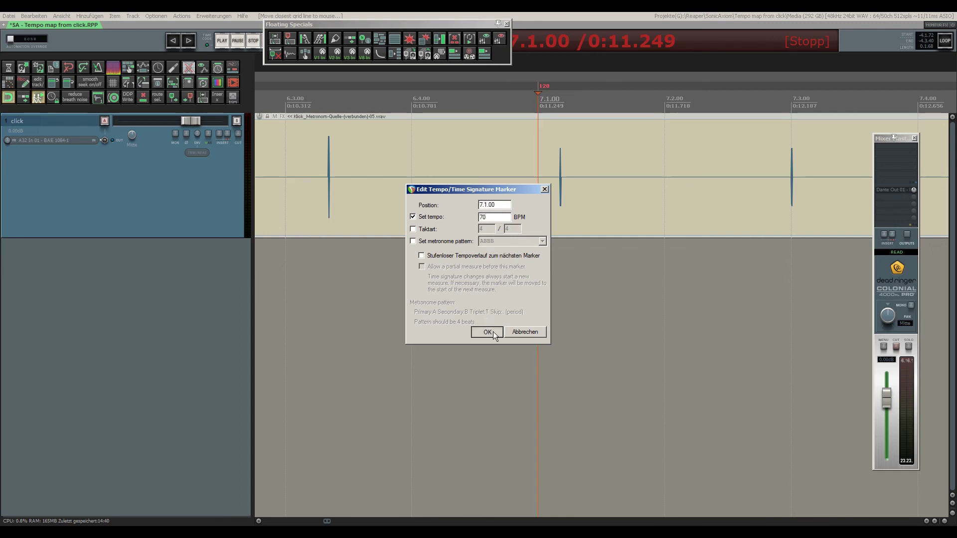
{"action": "scroll", "coordinate": [525, 113], "scroll_direction": "down", "scroll_amount": 5}
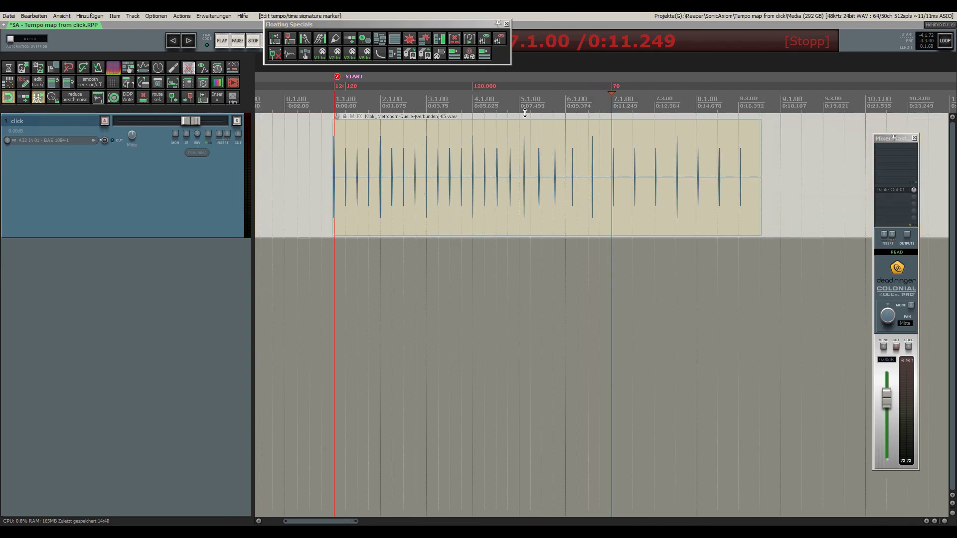
Step: Make the 128.008 marker at bar 4 ramp gradually to the next marker
{"action": "double_click", "coordinate": [479, 87]}
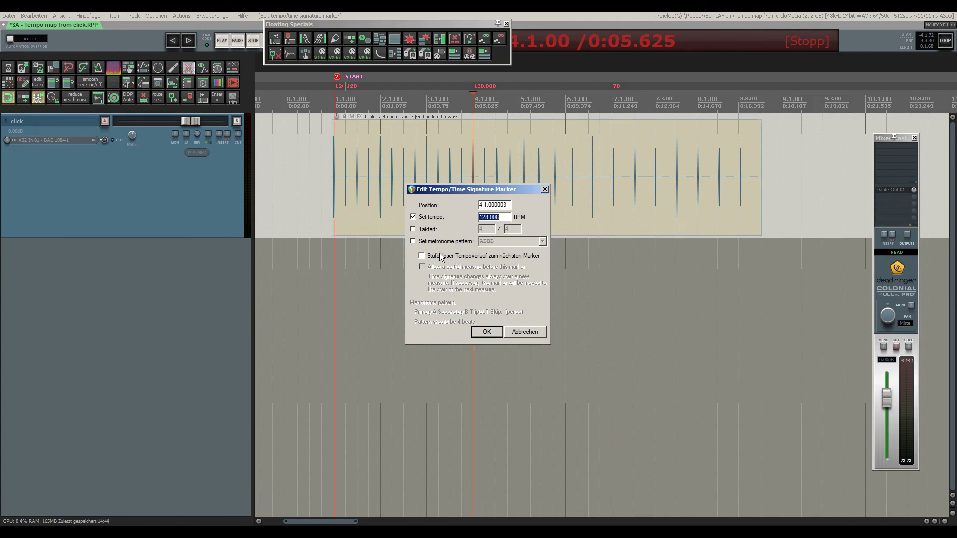
{"action": "left_click", "coordinate": [421, 255]}
{"action": "left_click", "coordinate": [485, 331]}
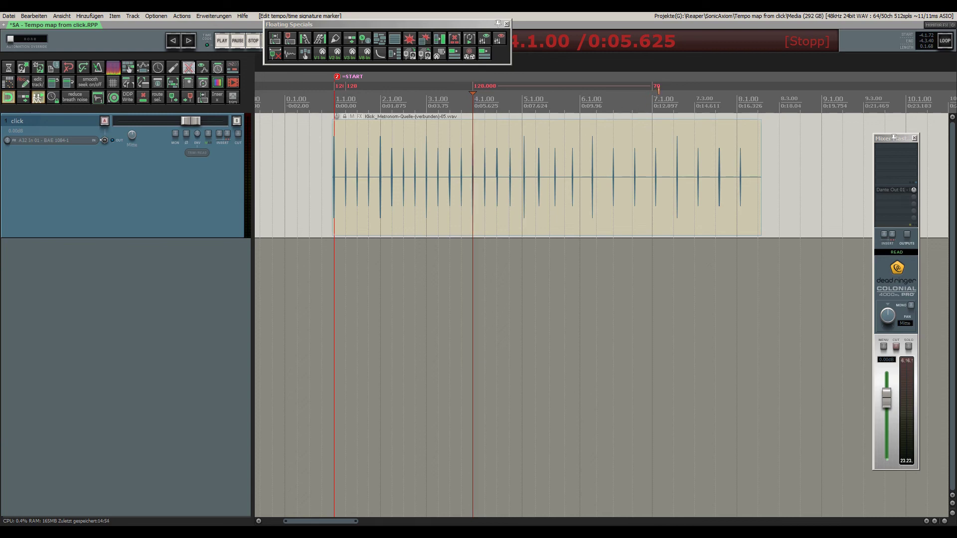
Step: Drag the 70 BPM marker earlier so bar 7 lands at 0:13.901, cursor at bar 3 beat 4
{"action": "left_click_drag", "start_coordinate": [658, 85], "coordinate": [598, 89]}
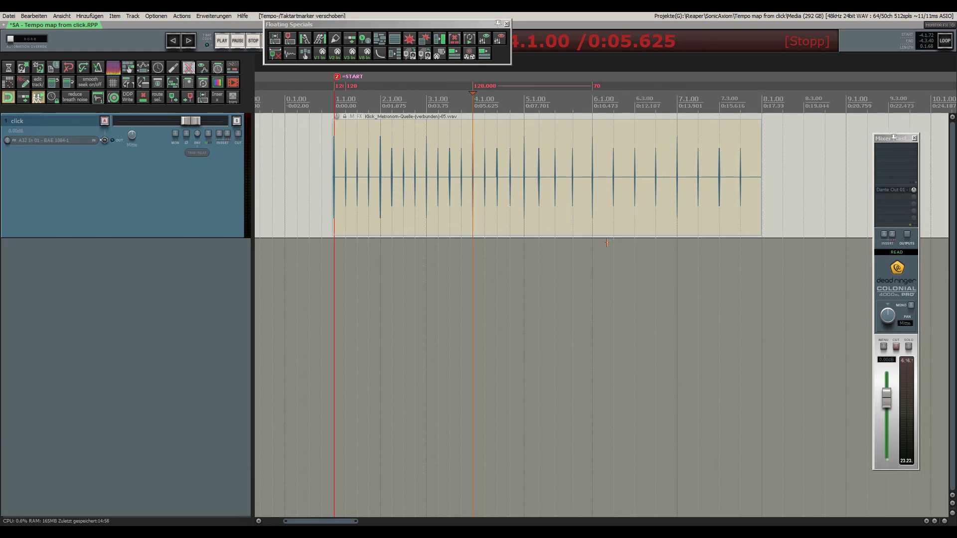
{"action": "scroll", "coordinate": [473, 123], "scroll_direction": "up", "scroll_amount": 3}
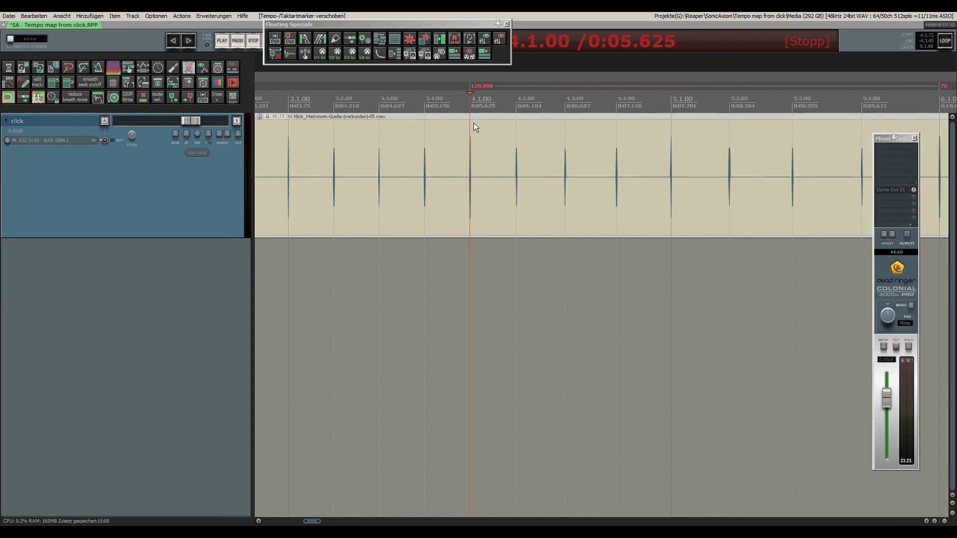
{"action": "scroll", "coordinate": [473, 123], "scroll_direction": "down", "scroll_amount": 3}
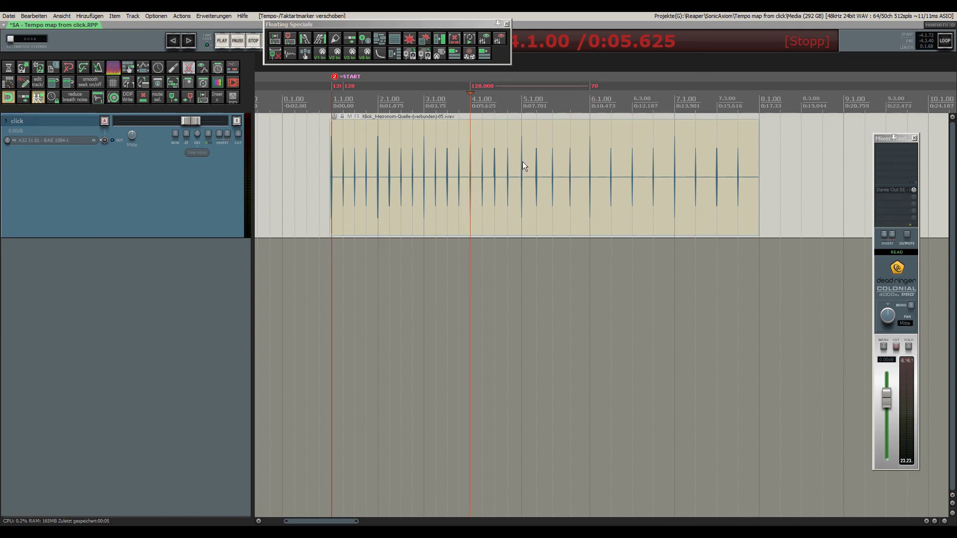
{"action": "scroll", "coordinate": [522, 163], "scroll_direction": "up", "scroll_amount": 2}
{"action": "left_click", "coordinate": [428, 273]}
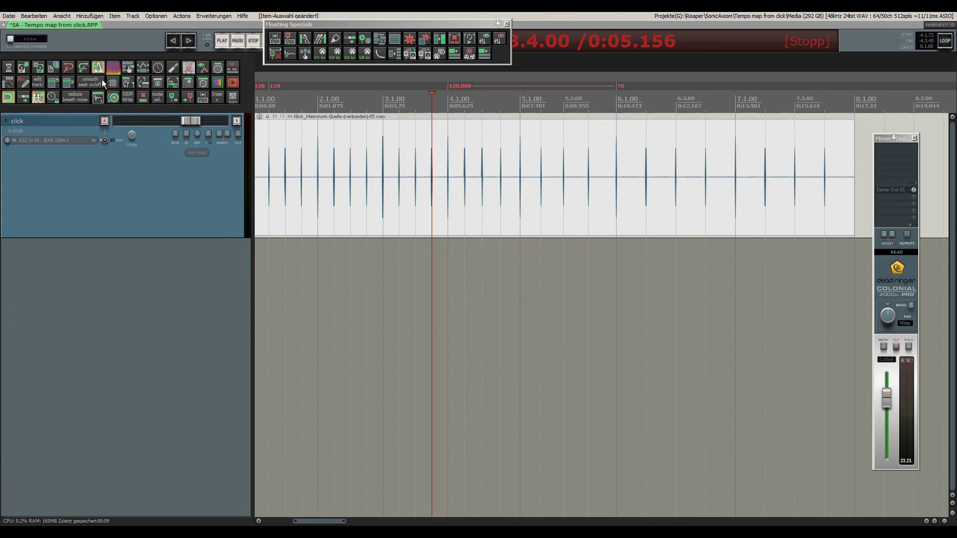
{"action": "scroll", "coordinate": [361, 177], "scroll_direction": "down", "scroll_amount": 4}
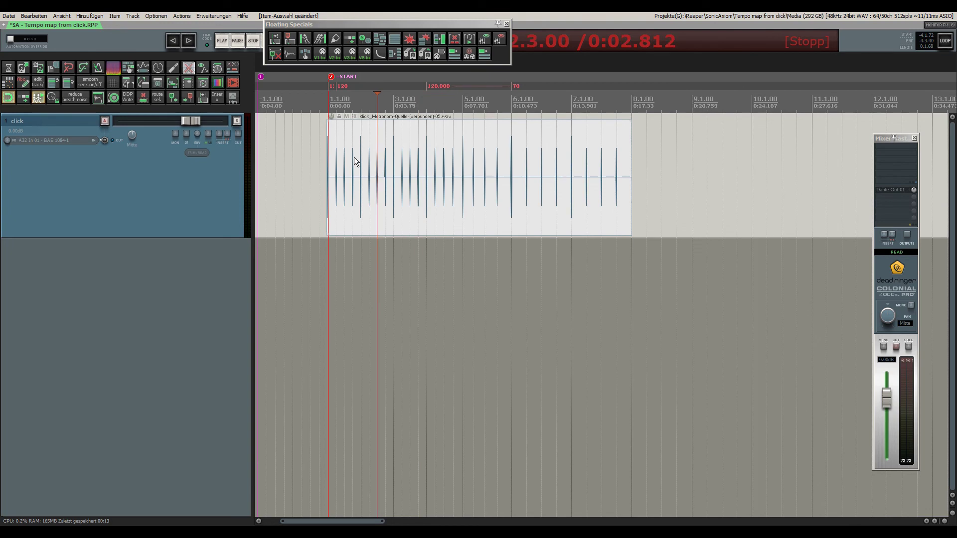
Step: Play the project briefly to audition the ramped tempo map, then stop
{"action": "key", "text": "space"}
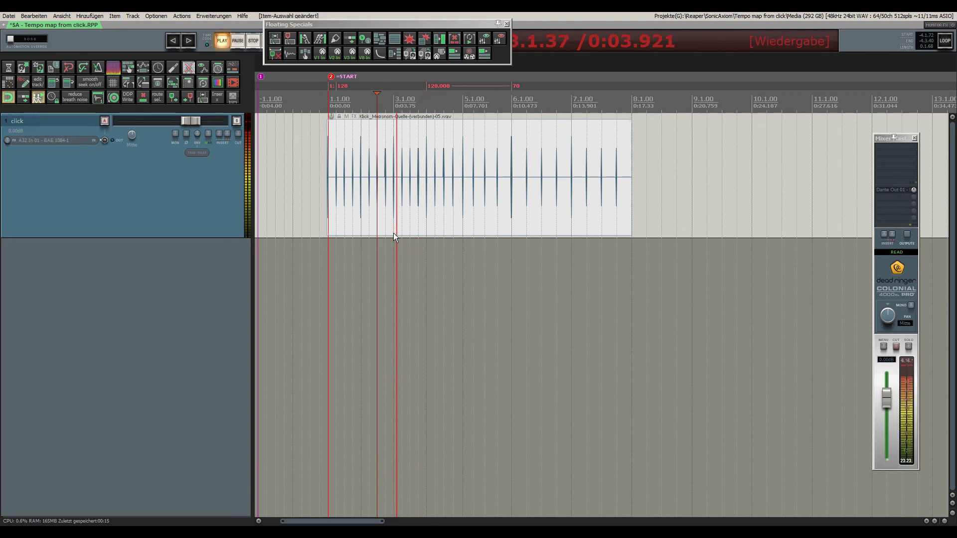
{"action": "scroll", "coordinate": [438, 177], "scroll_direction": "up", "scroll_amount": 6}
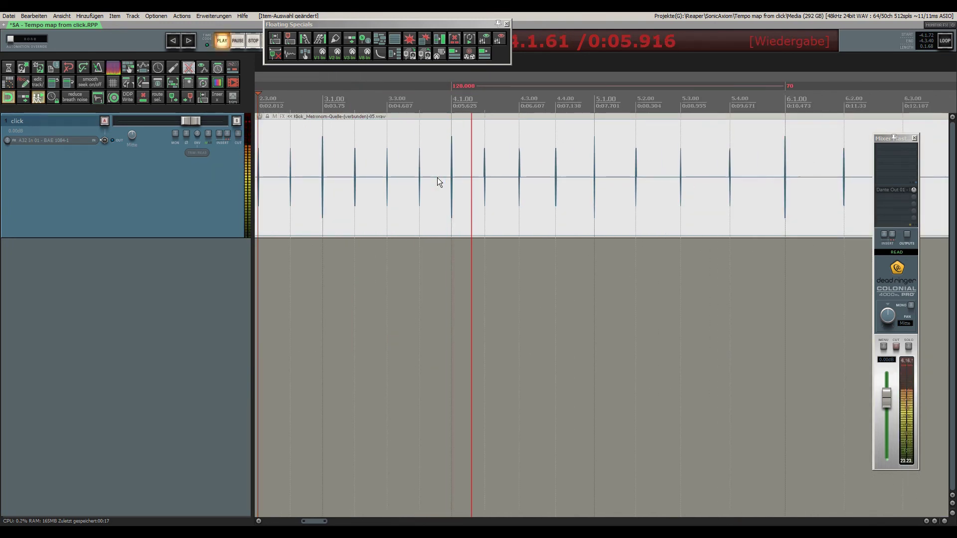
{"action": "scroll", "coordinate": [572, 179], "scroll_direction": "up", "scroll_amount": 3}
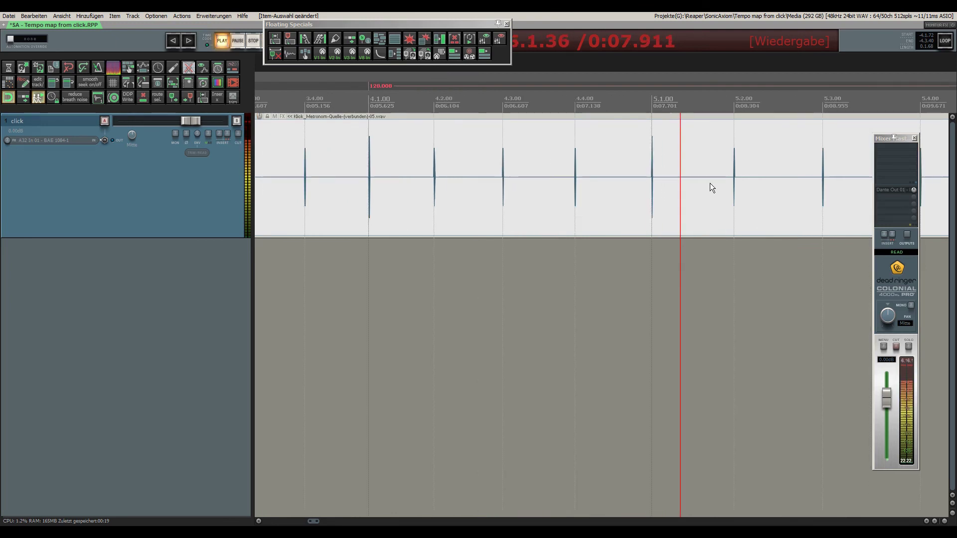
{"action": "scroll", "coordinate": [628, 179], "scroll_direction": "down", "scroll_amount": 4}
{"action": "scroll", "coordinate": [720, 167], "scroll_direction": "up", "scroll_amount": 12}
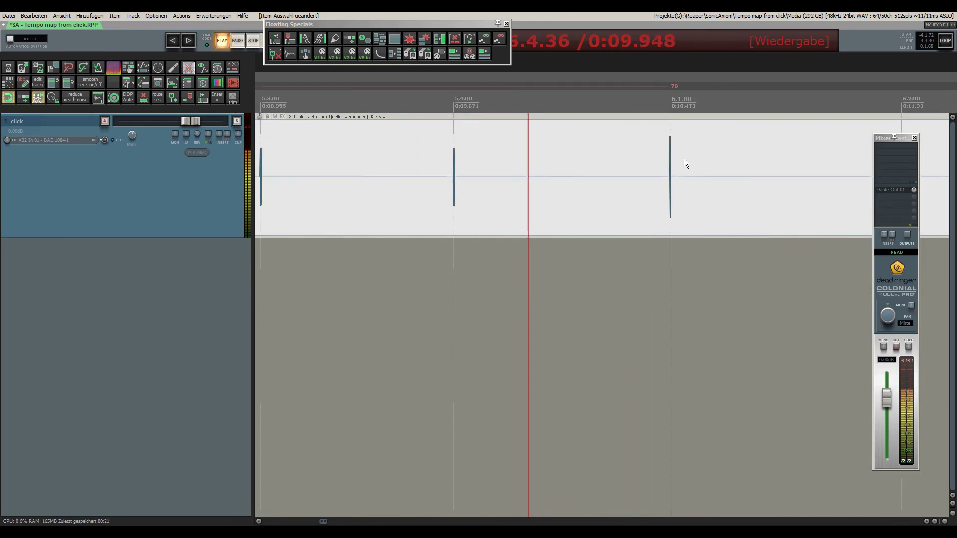
{"action": "scroll", "coordinate": [629, 169], "scroll_direction": "down", "scroll_amount": 2}
{"action": "scroll", "coordinate": [455, 199], "scroll_direction": "down", "scroll_amount": 10}
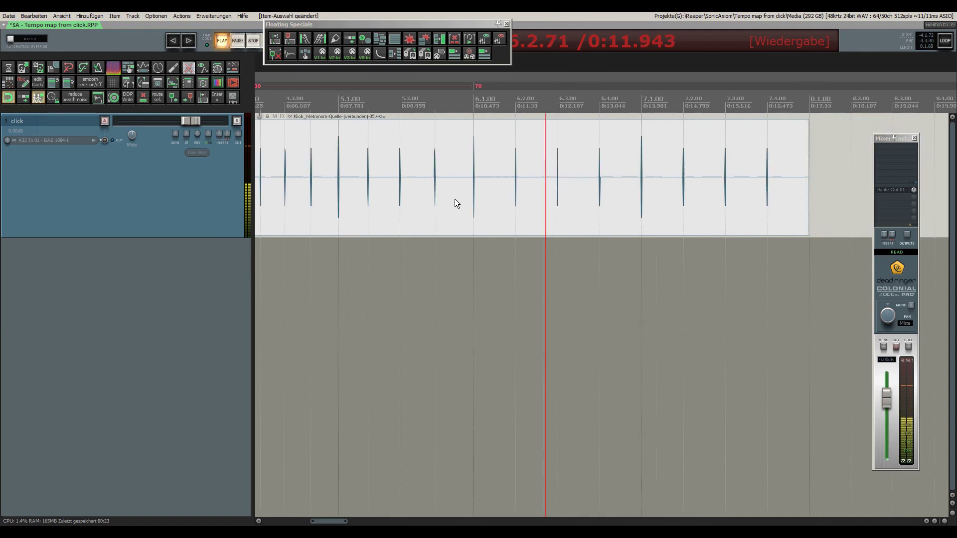
{"action": "key", "text": "space"}
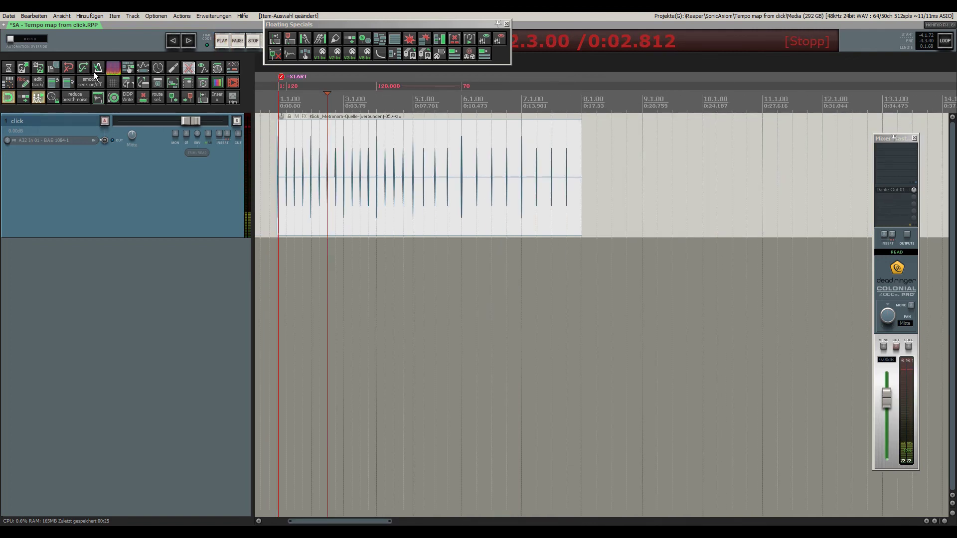
Step: Enable the metronome and play through, confirming every click lands on the grid
{"action": "left_click", "coordinate": [97, 69]}
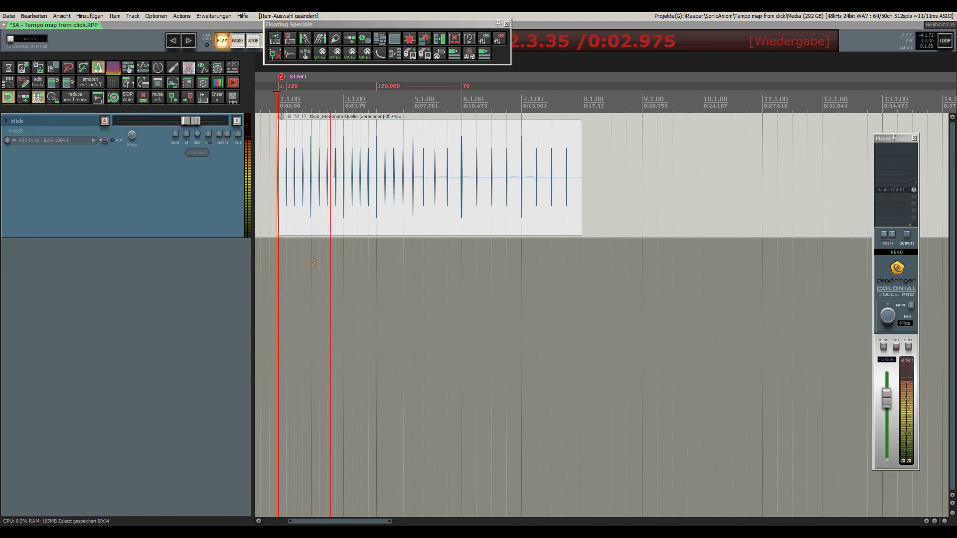
{"action": "scroll", "coordinate": [384, 278], "scroll_direction": "up", "scroll_amount": 3}
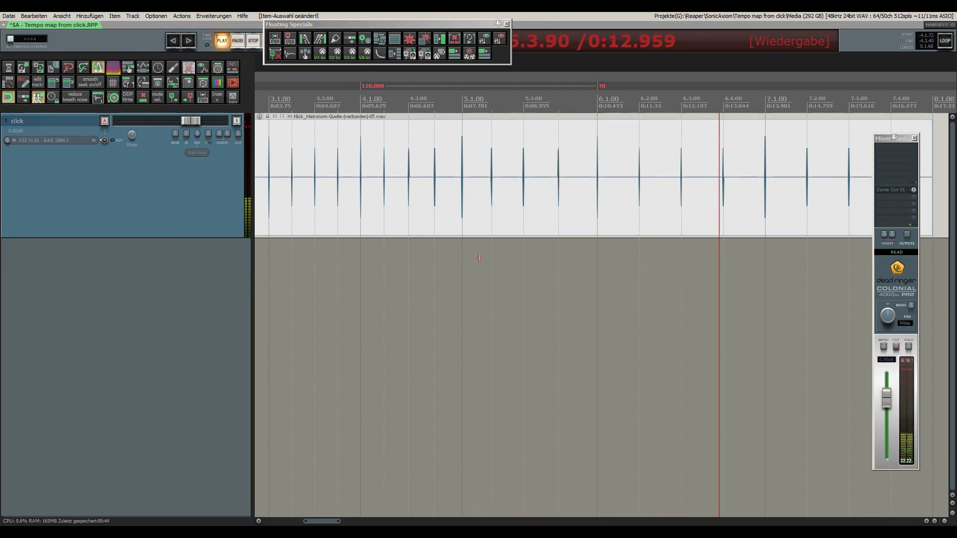
{"action": "scroll", "coordinate": [479, 258], "scroll_direction": "down", "scroll_amount": 5}
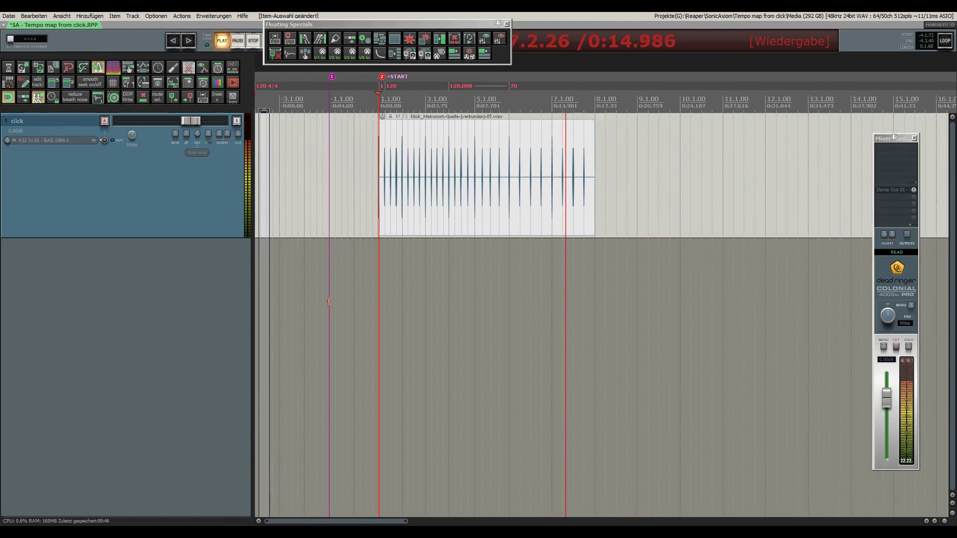
{"action": "key", "text": "space"}
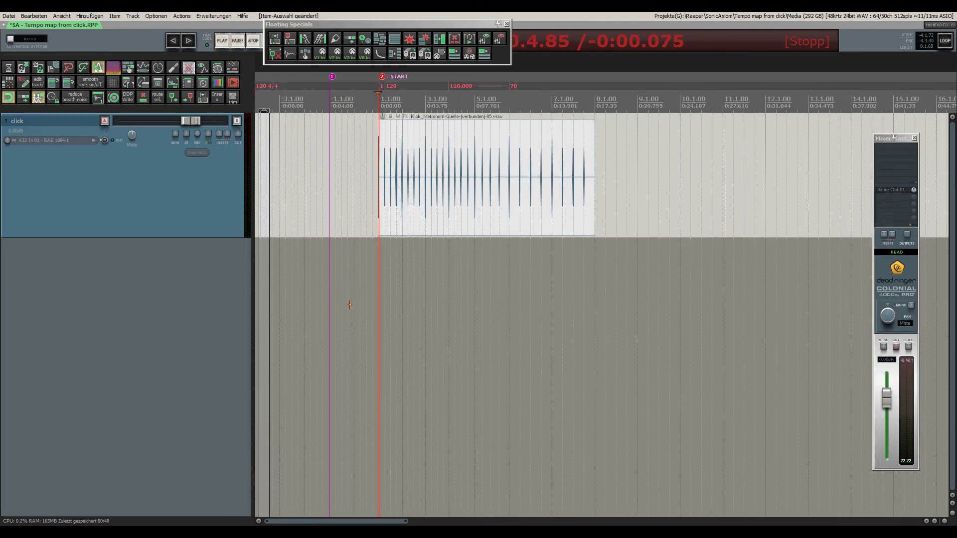